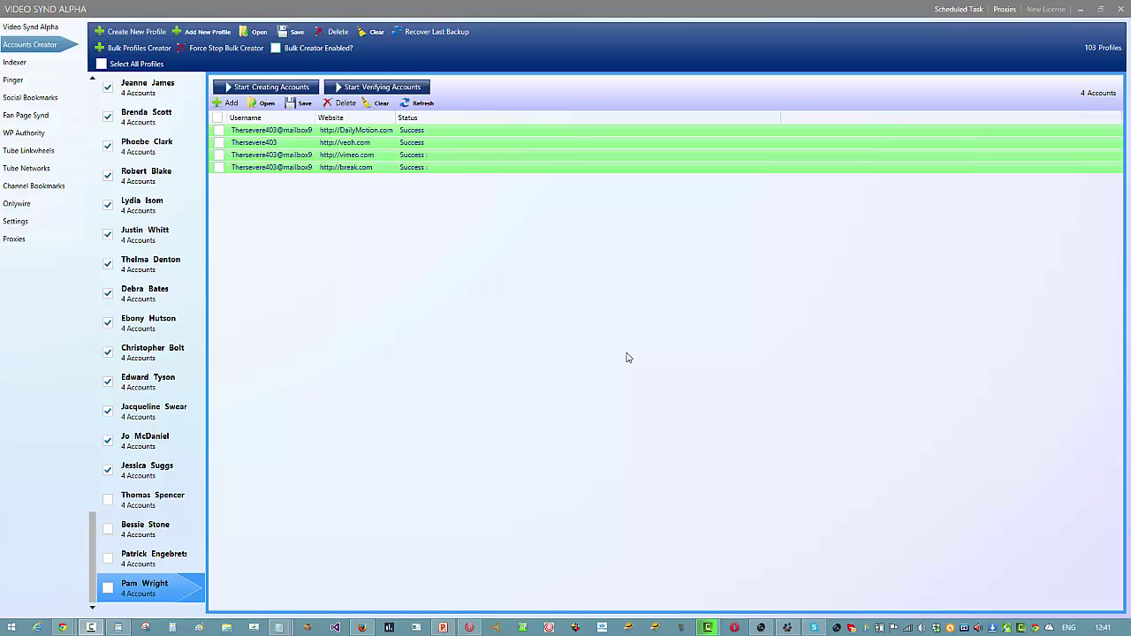
Switch to the Squid Proxies admin panel in Chrome, add the current IP to the authorized IPs and submit the list.
{"action": "left_click", "coordinate": [11, 243]}
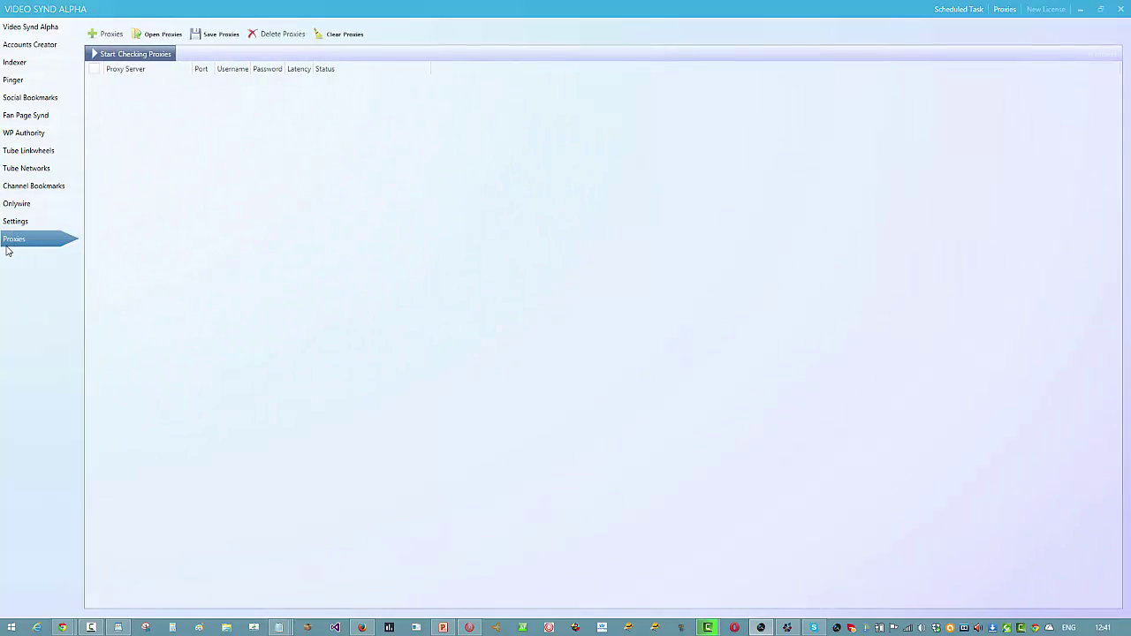
{"action": "left_click", "coordinate": [62, 627]}
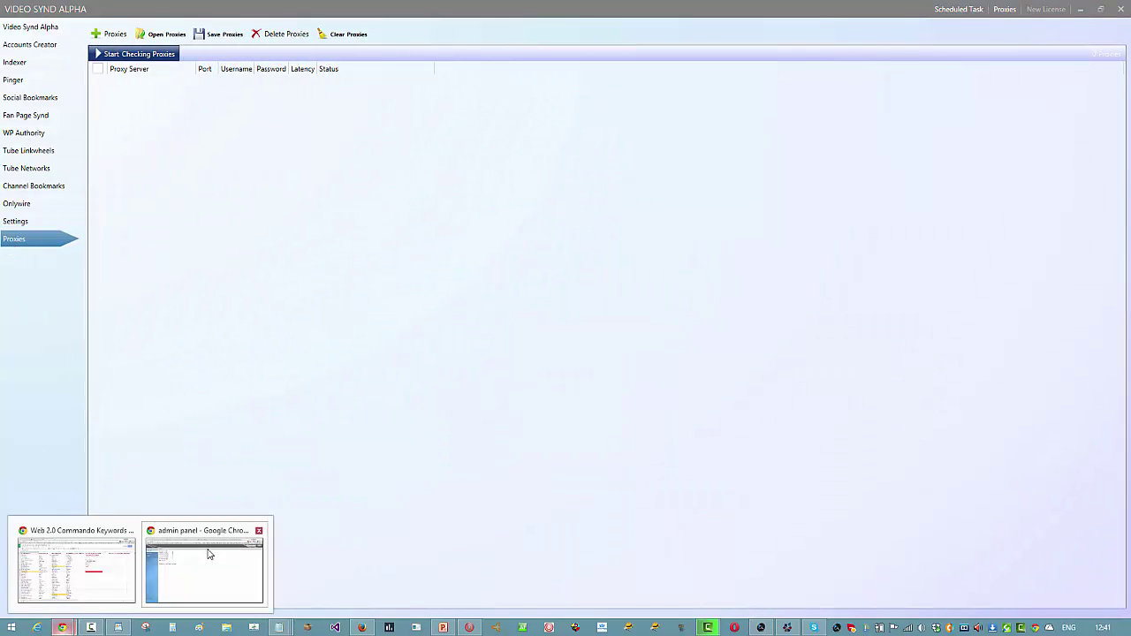
{"action": "left_click", "coordinate": [215, 556]}
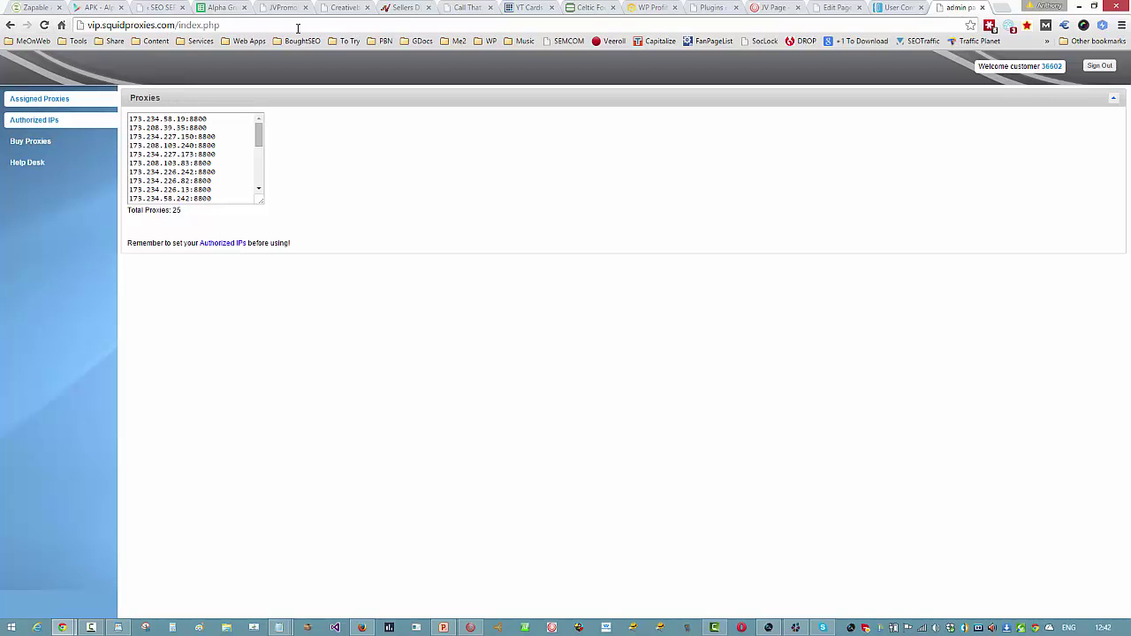
{"action": "left_click", "coordinate": [25, 124]}
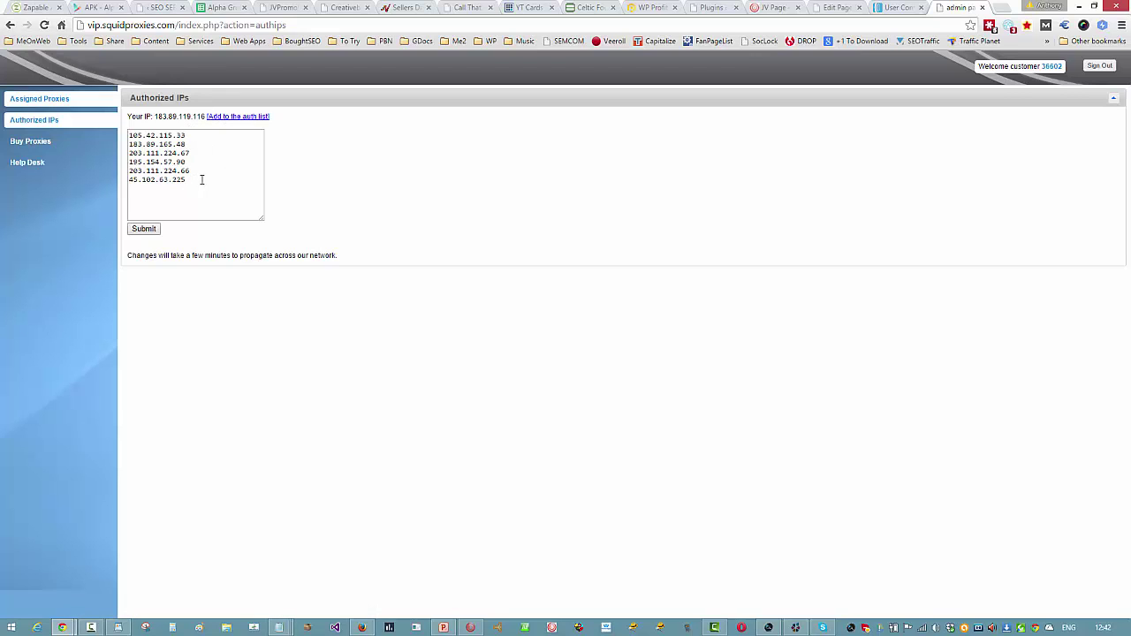
{"action": "left_click", "coordinate": [223, 120]}
{"action": "left_click", "coordinate": [145, 232]}
Copy the complete list of assigned proxies from the Squid Proxies admin panel.
{"action": "left_click", "coordinate": [20, 103]}
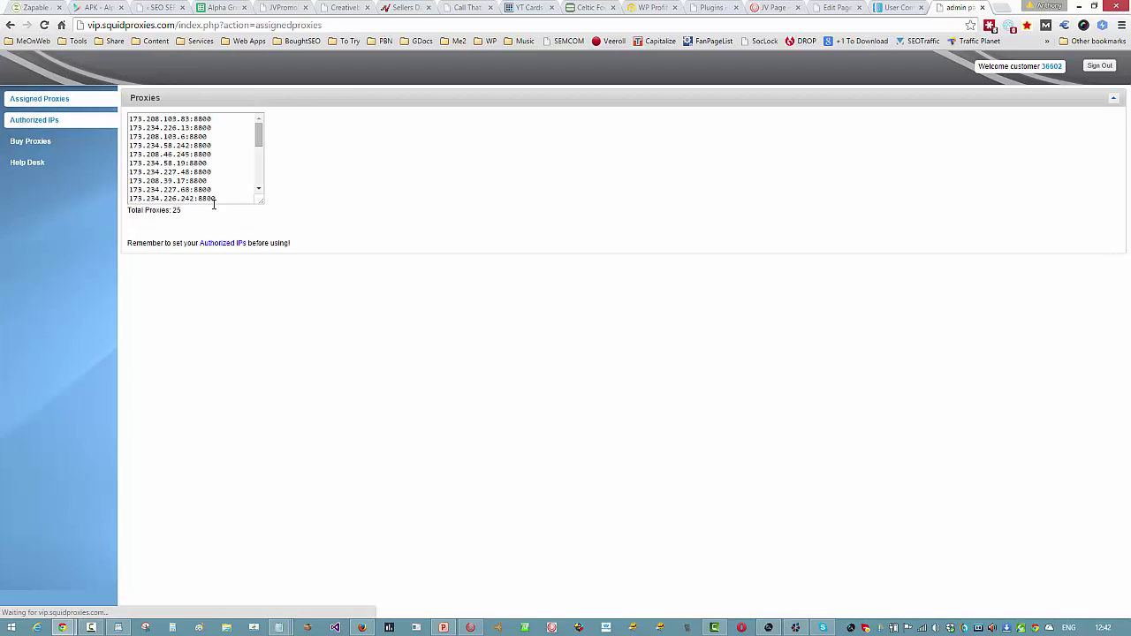
{"action": "left_click_drag", "start_coordinate": [301, 297], "coordinate": [348, 466]}
{"action": "left_click_drag", "start_coordinate": [221, 335], "coordinate": [113, 180]}
{"action": "right_click", "coordinate": [171, 181]}
{"action": "left_click", "coordinate": [221, 191]}
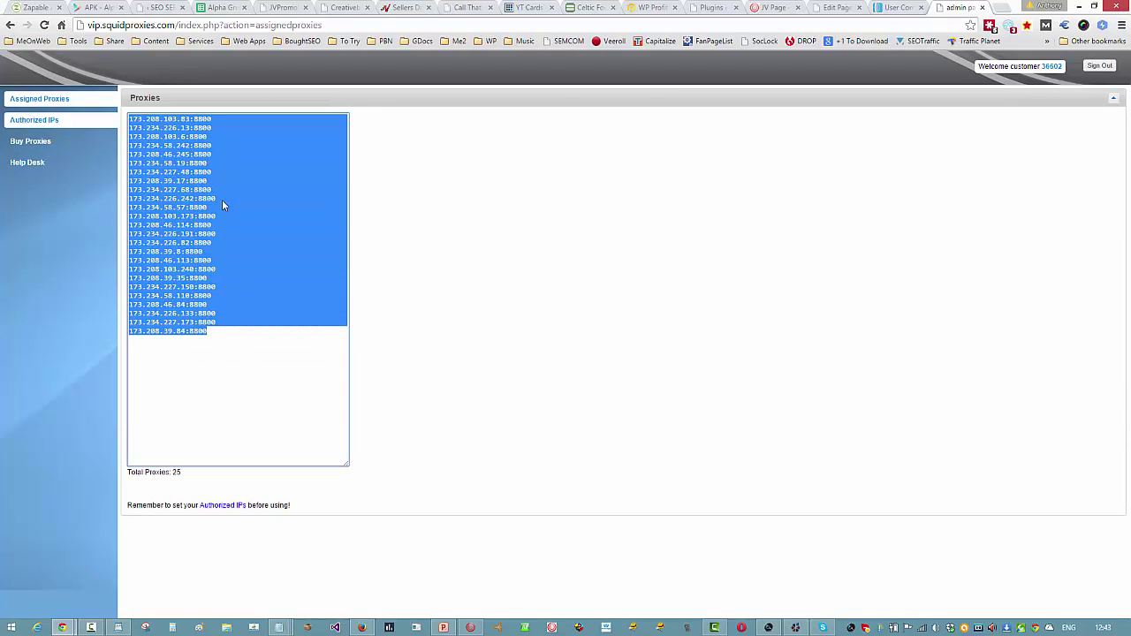
Switch back to Video Synd Alpha and add the copied proxies to its proxy list.
{"action": "left_click", "coordinate": [795, 627]}
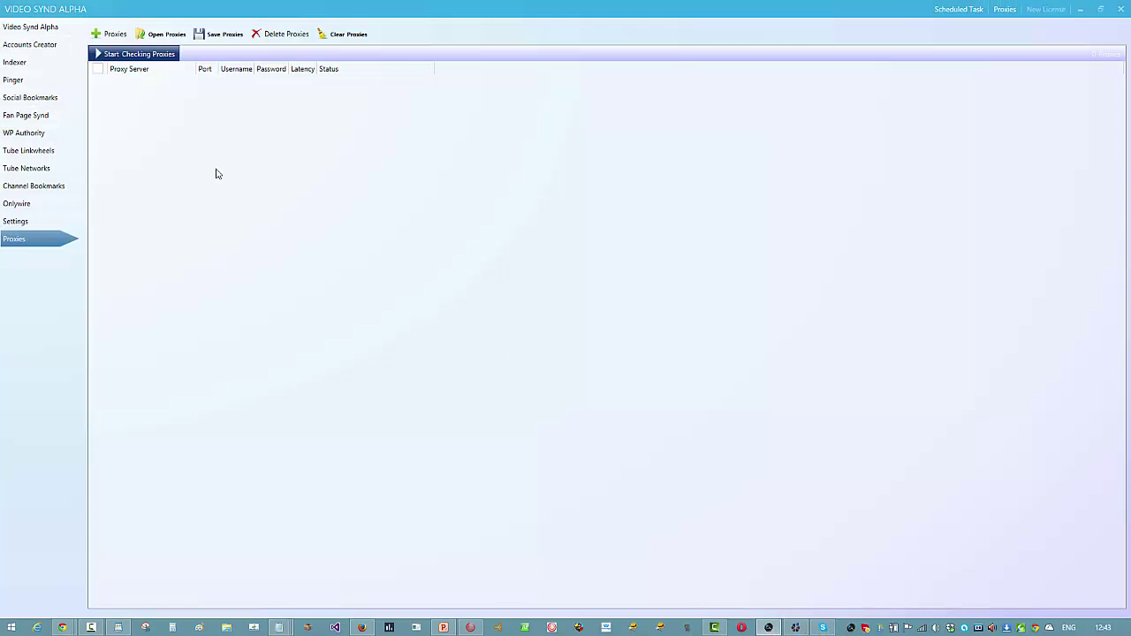
{"action": "left_click", "coordinate": [113, 33]}
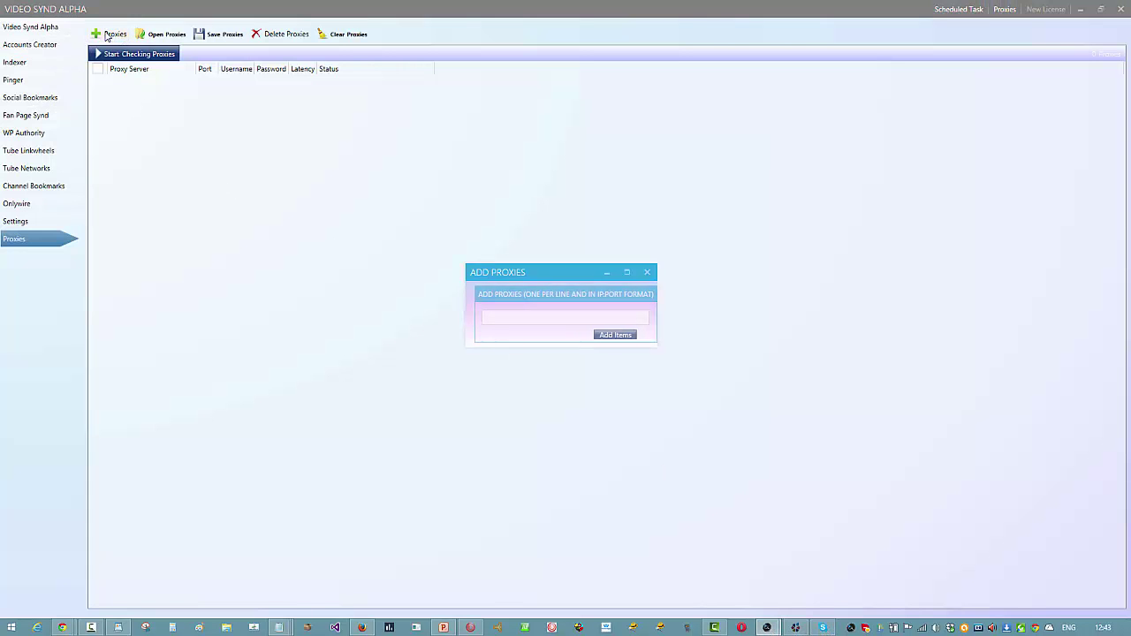
{"action": "right_click", "coordinate": [505, 316]}
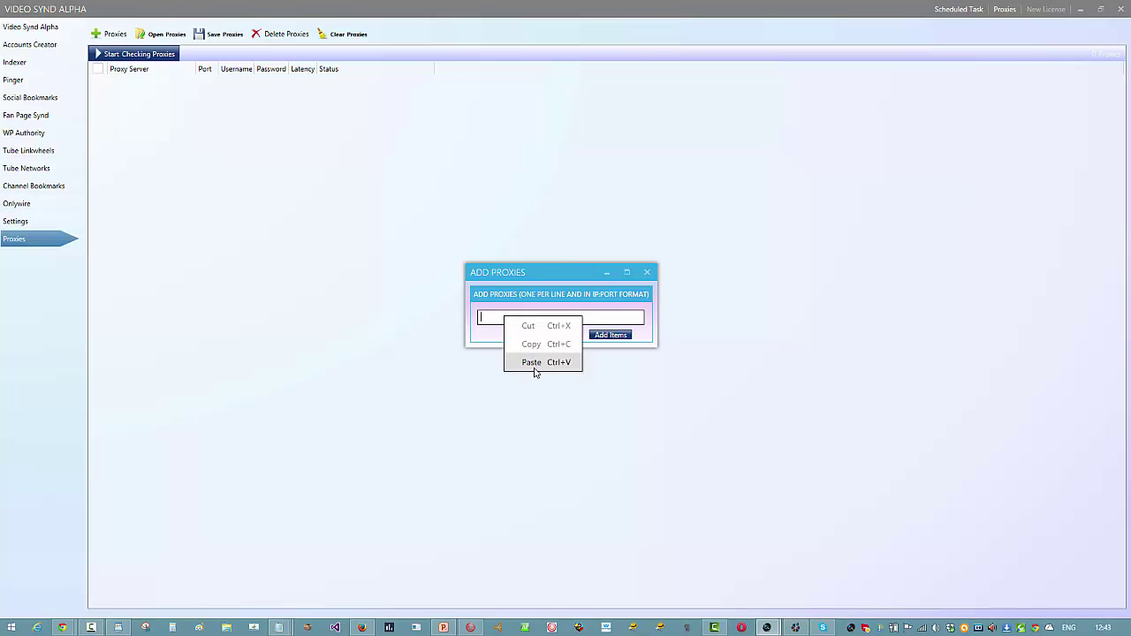
{"action": "left_click", "coordinate": [536, 369]}
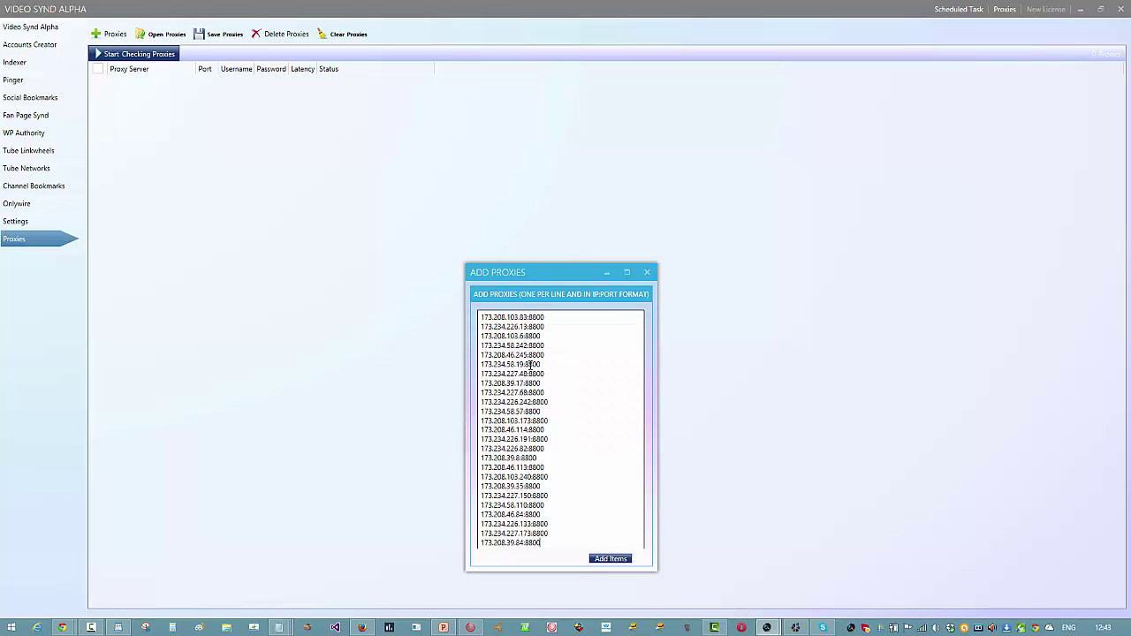
{"action": "left_click", "coordinate": [611, 559]}
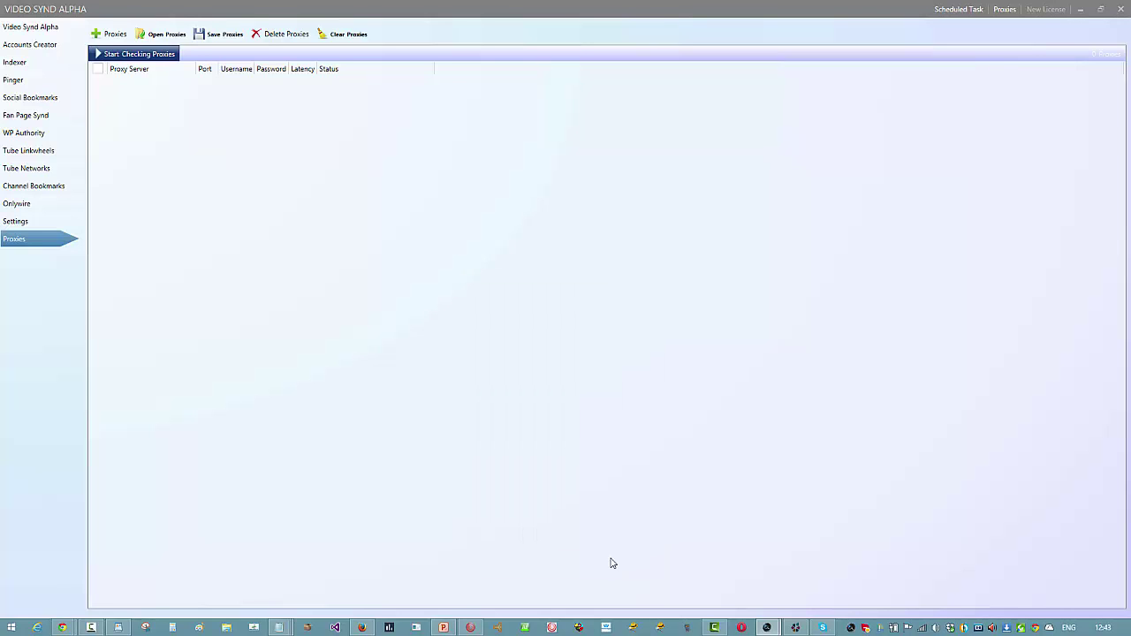
Test all the added proxies and dismiss the completion message.
{"action": "left_click", "coordinate": [175, 55]}
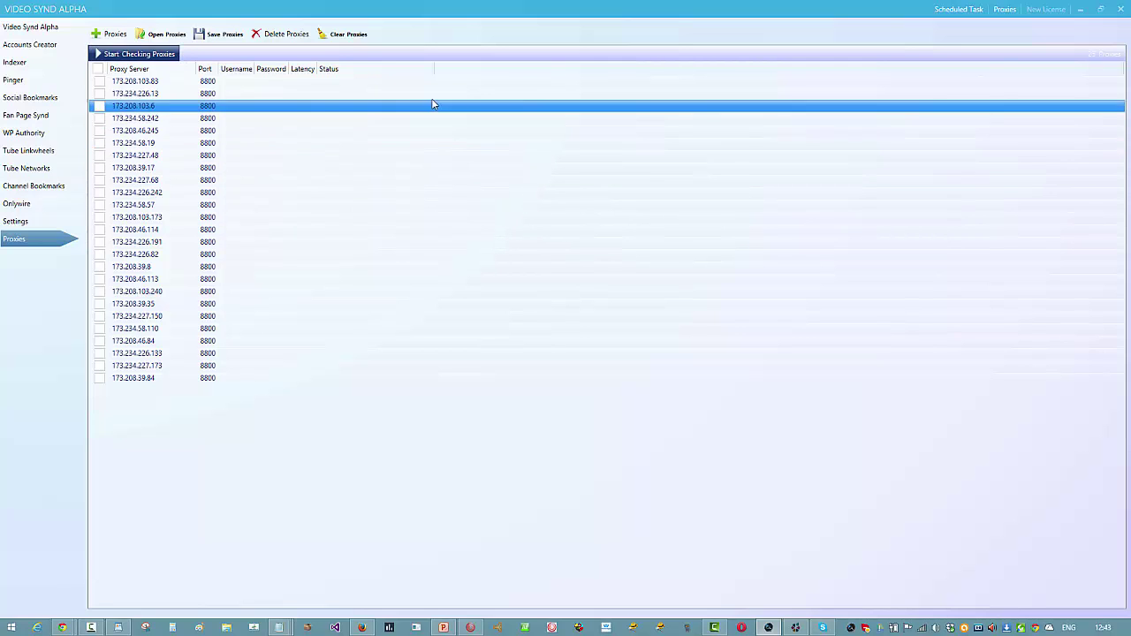
{"action": "left_click", "coordinate": [167, 55]}
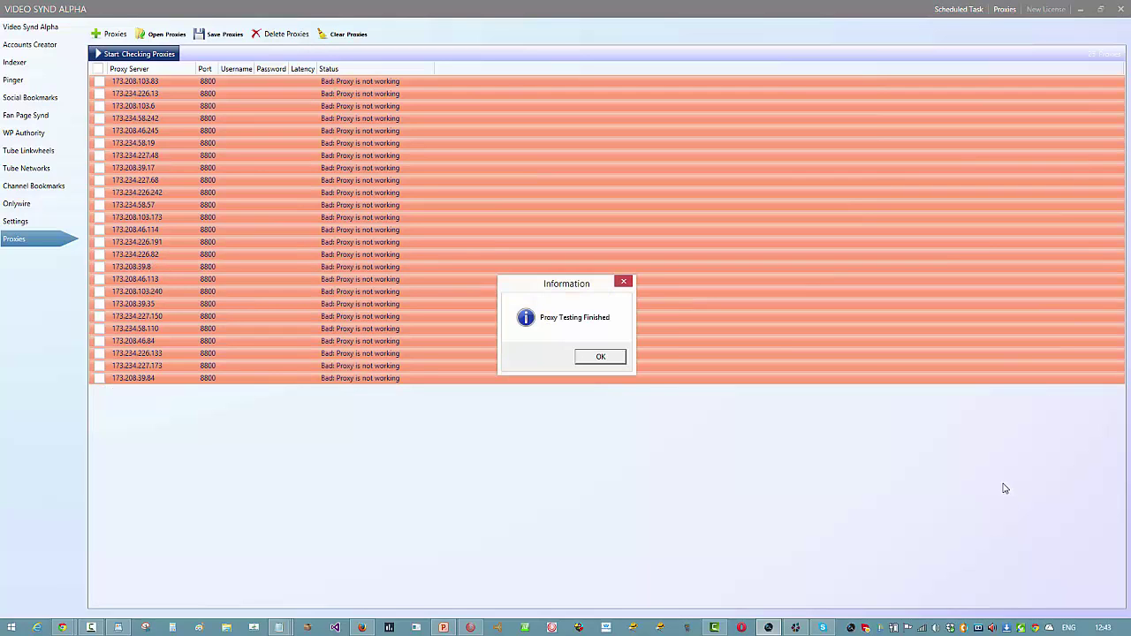
{"action": "left_click", "coordinate": [600, 356]}
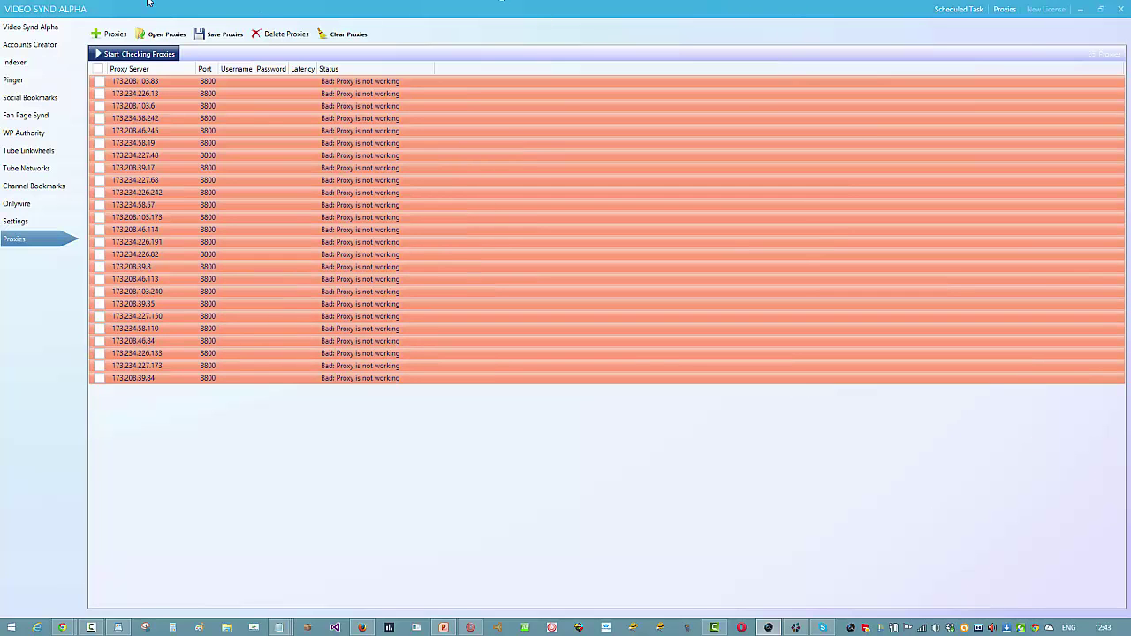
Examine which websites can be chosen when adding an account to the current project, and close the form without adding one.
{"action": "left_click", "coordinate": [29, 44]}
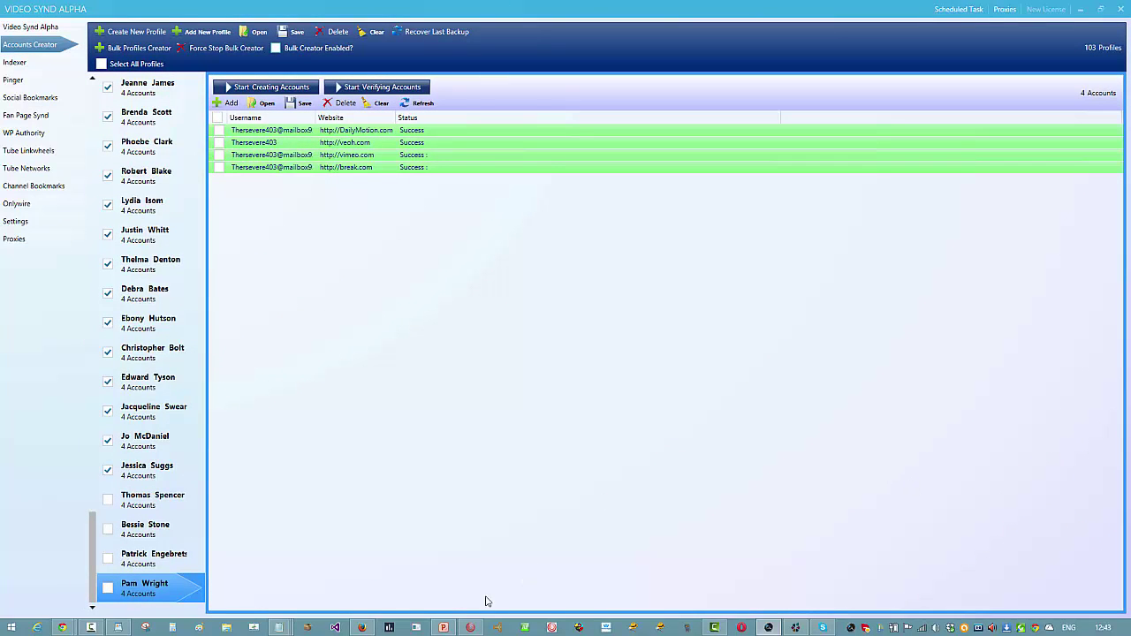
{"action": "mouse_move", "coordinate": [379, 132]}
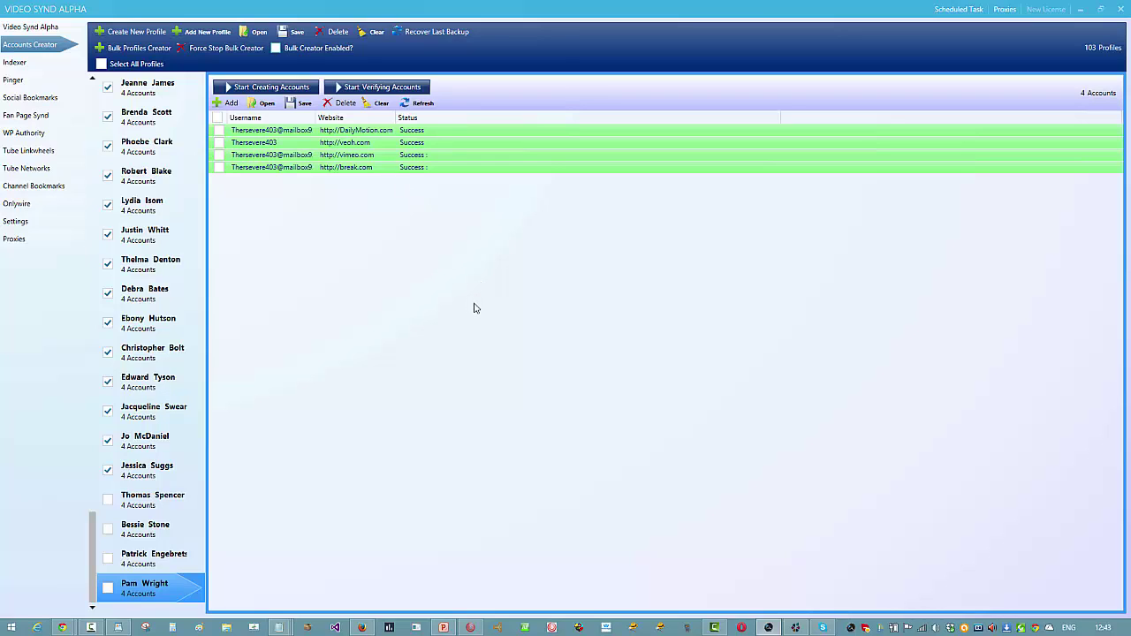
{"action": "left_click", "coordinate": [16, 31]}
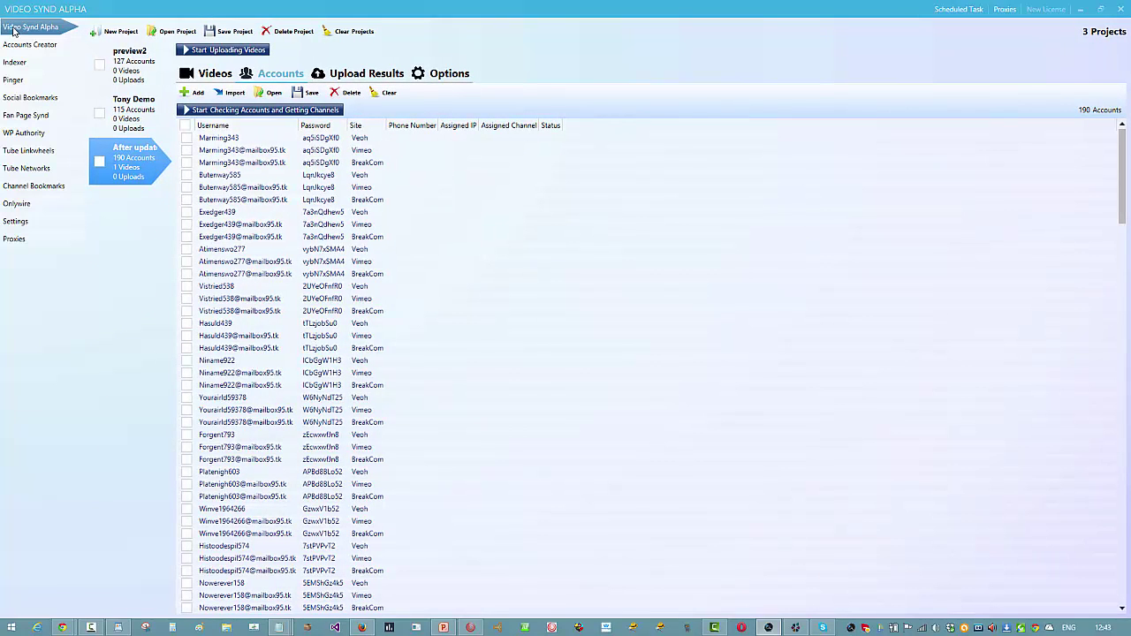
{"action": "left_click", "coordinate": [191, 93]}
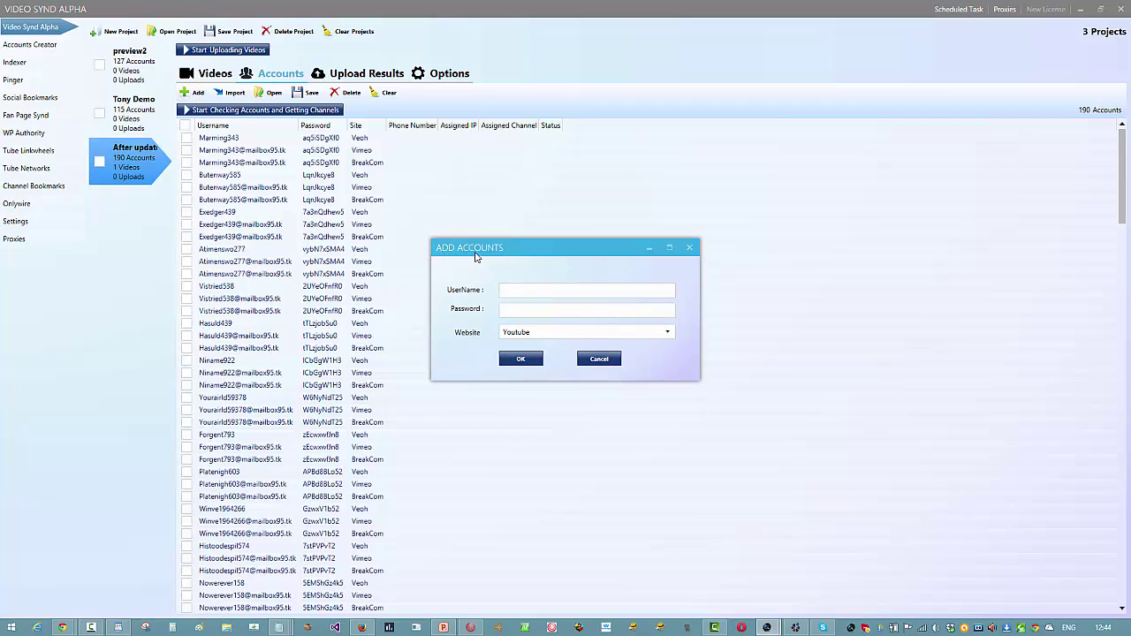
{"action": "left_click", "coordinate": [666, 336]}
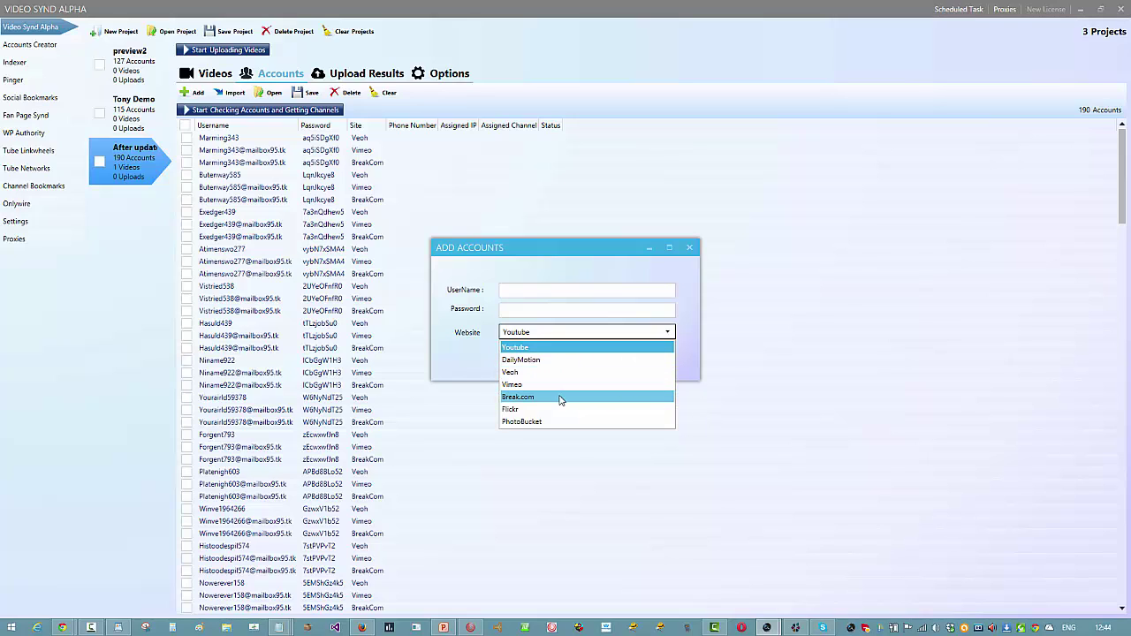
{"action": "left_click", "coordinate": [507, 352]}
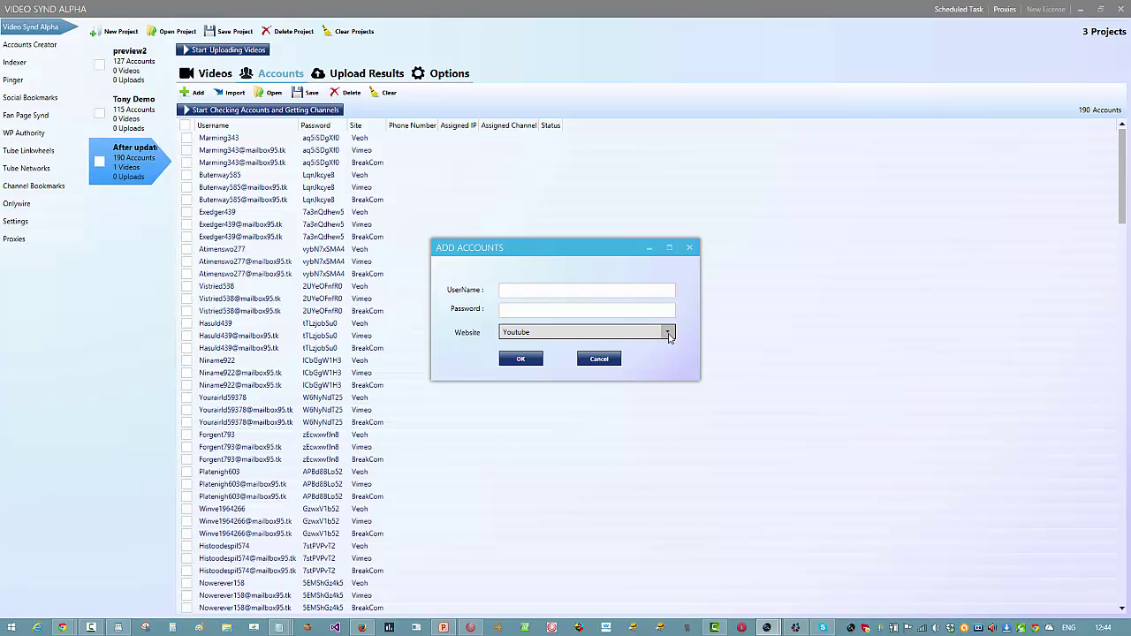
{"action": "left_click", "coordinate": [669, 334]}
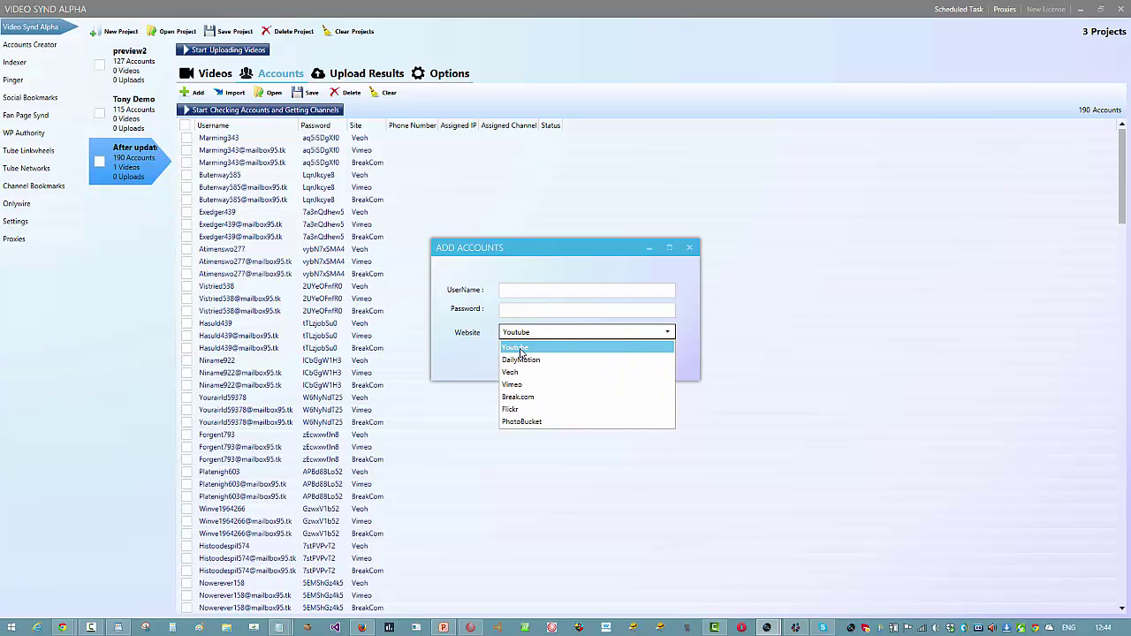
{"action": "left_click", "coordinate": [477, 375]}
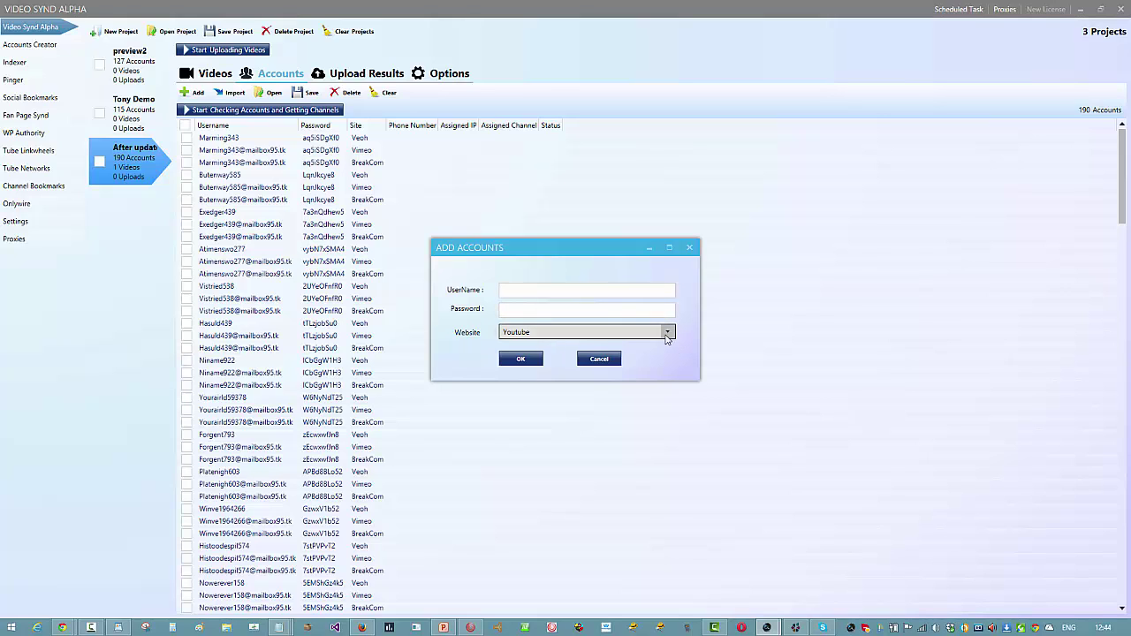
{"action": "left_click", "coordinate": [669, 333]}
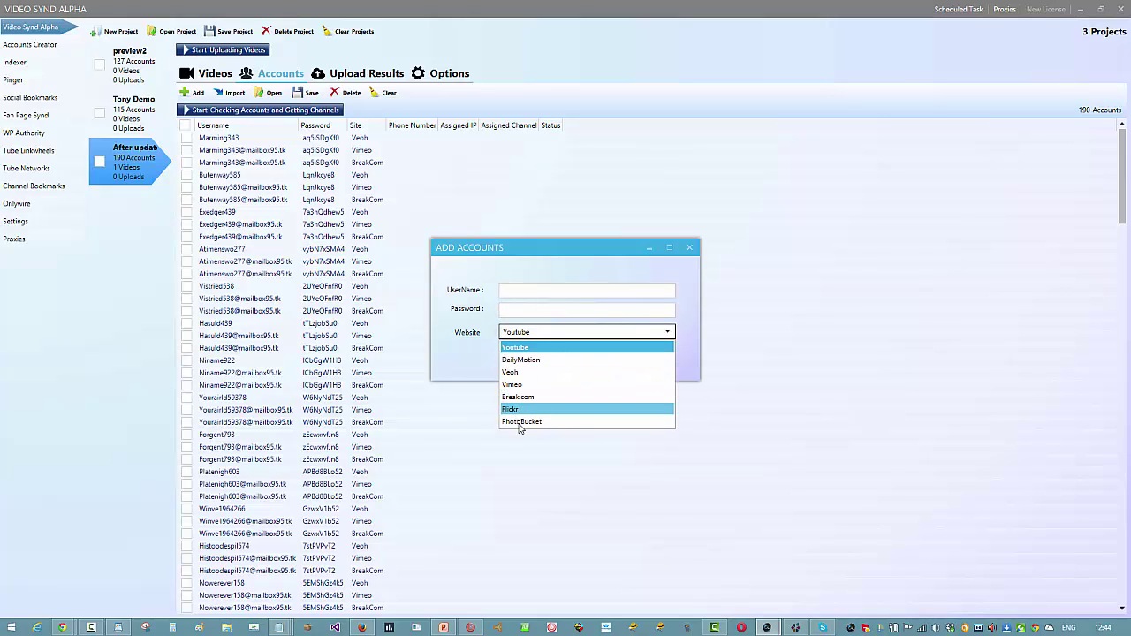
{"action": "left_click", "coordinate": [463, 367]}
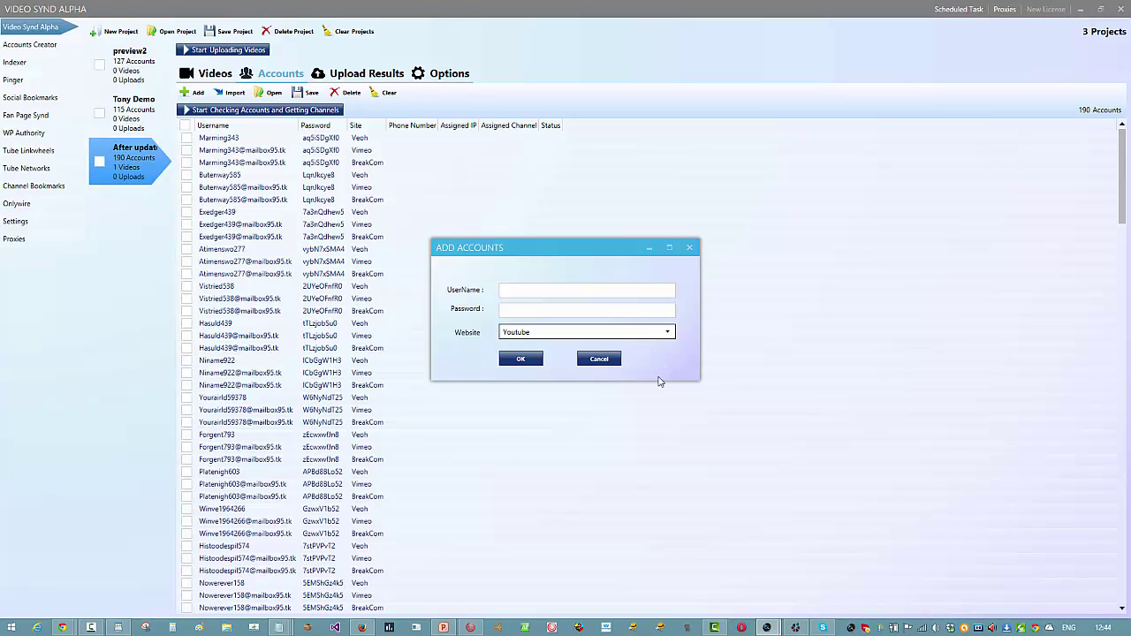
{"action": "left_click", "coordinate": [667, 332]}
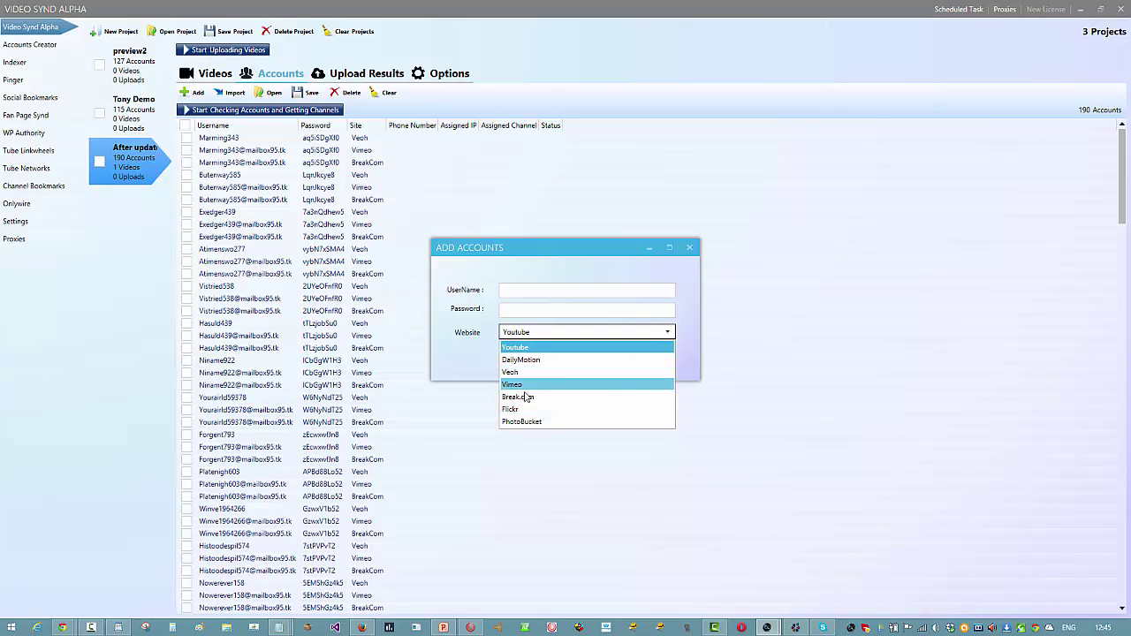
{"action": "left_click", "coordinate": [688, 355]}
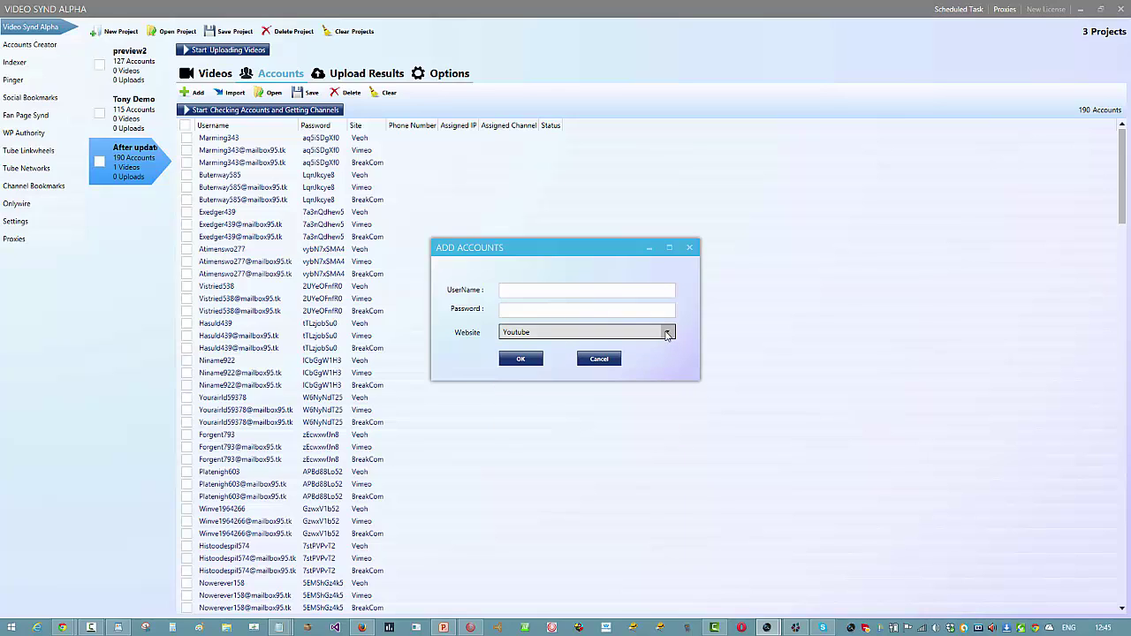
{"action": "left_click", "coordinate": [667, 332]}
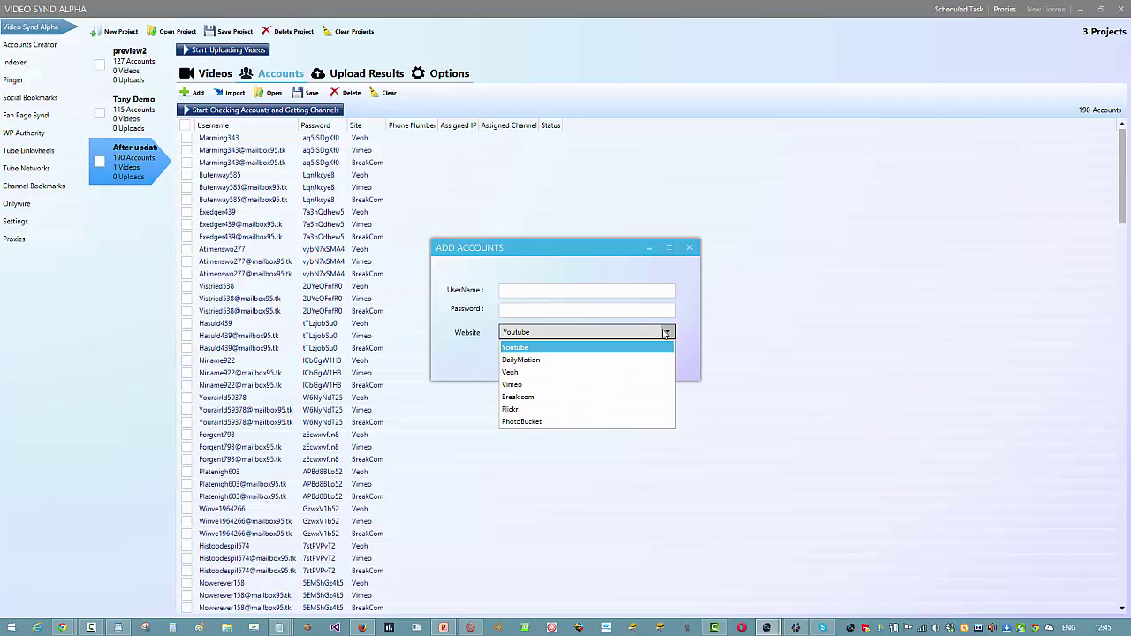
{"action": "left_click", "coordinate": [675, 263]}
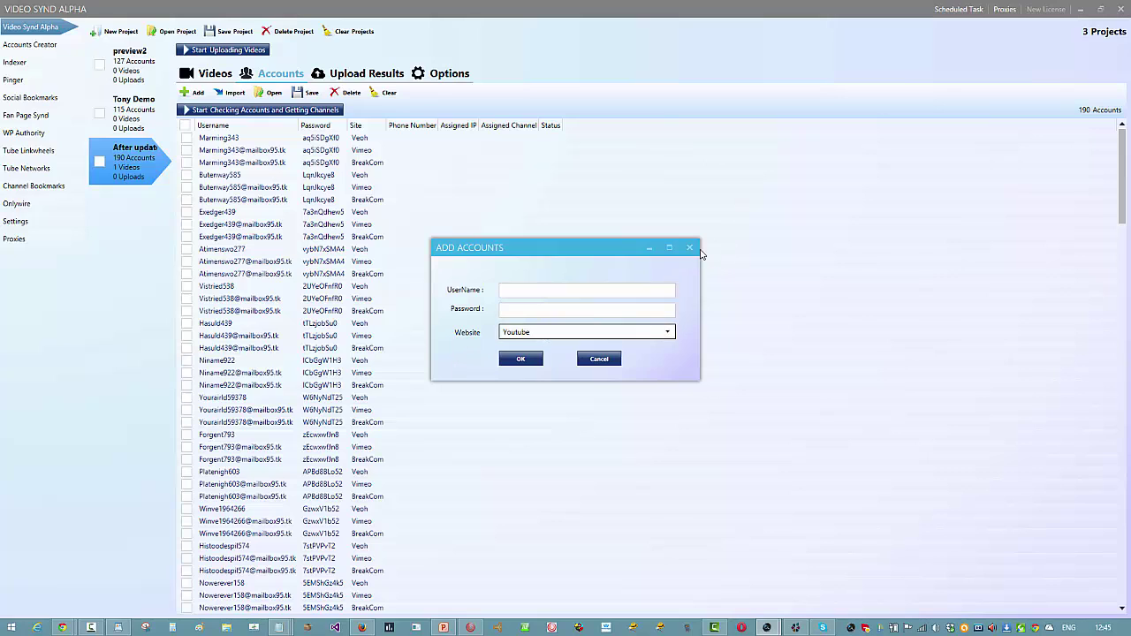
{"action": "left_click", "coordinate": [693, 251]}
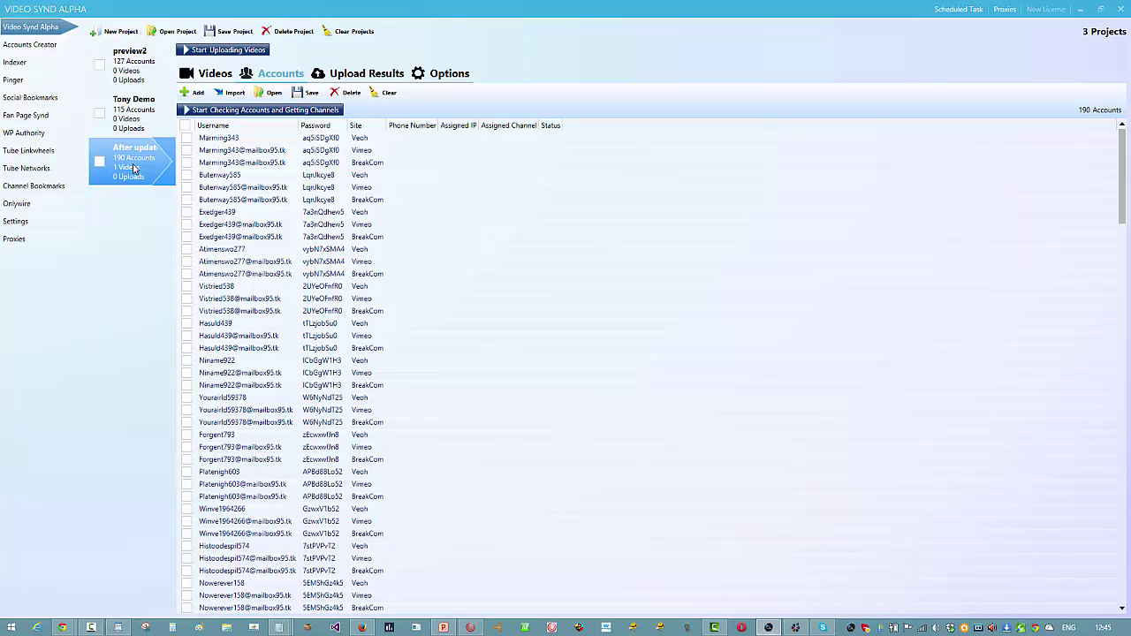
Examine the project's account list and the video sites its accounts belong to.
{"action": "left_click", "coordinate": [391, 139]}
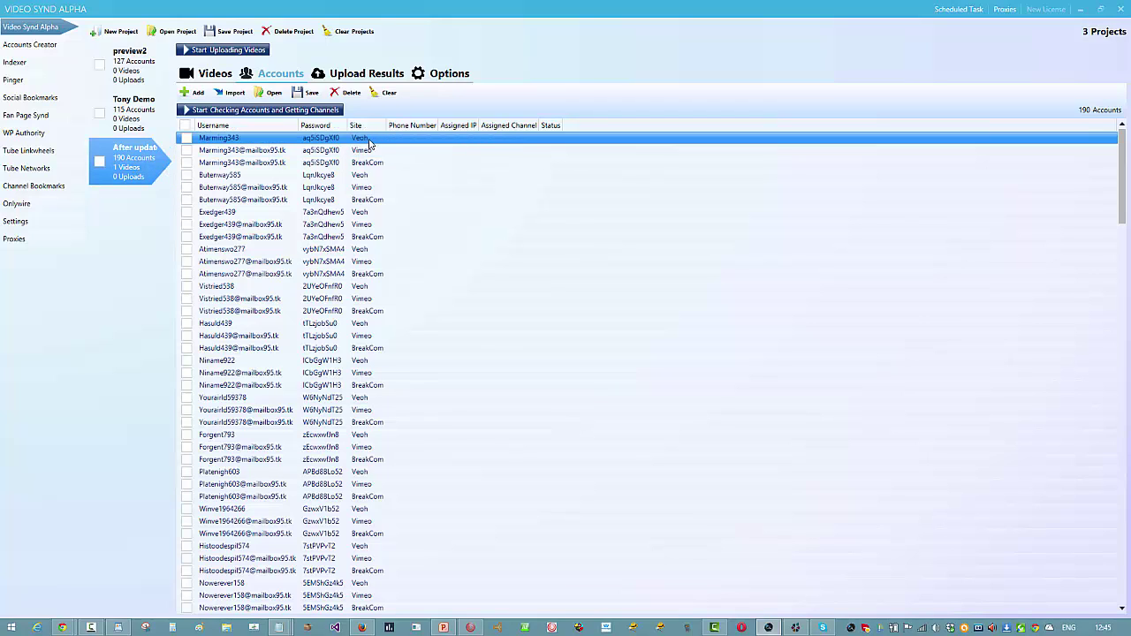
{"action": "left_click_drag", "start_coordinate": [369, 143], "coordinate": [393, 483]}
{"action": "scroll", "coordinate": [379, 449], "scroll_direction": "down", "scroll_amount": 20}
{"action": "left_click_drag", "start_coordinate": [1121, 402], "coordinate": [1122, 556]}
{"action": "left_click_drag", "start_coordinate": [1129, 497], "coordinate": [1121, 132]}
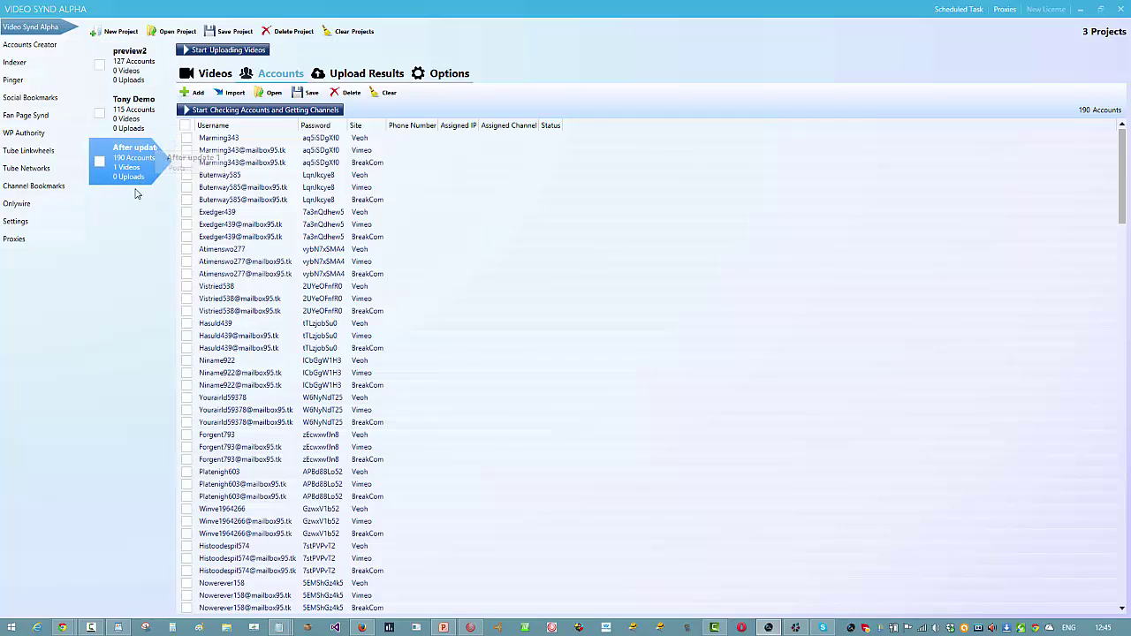
{"action": "left_click", "coordinate": [336, 200]}
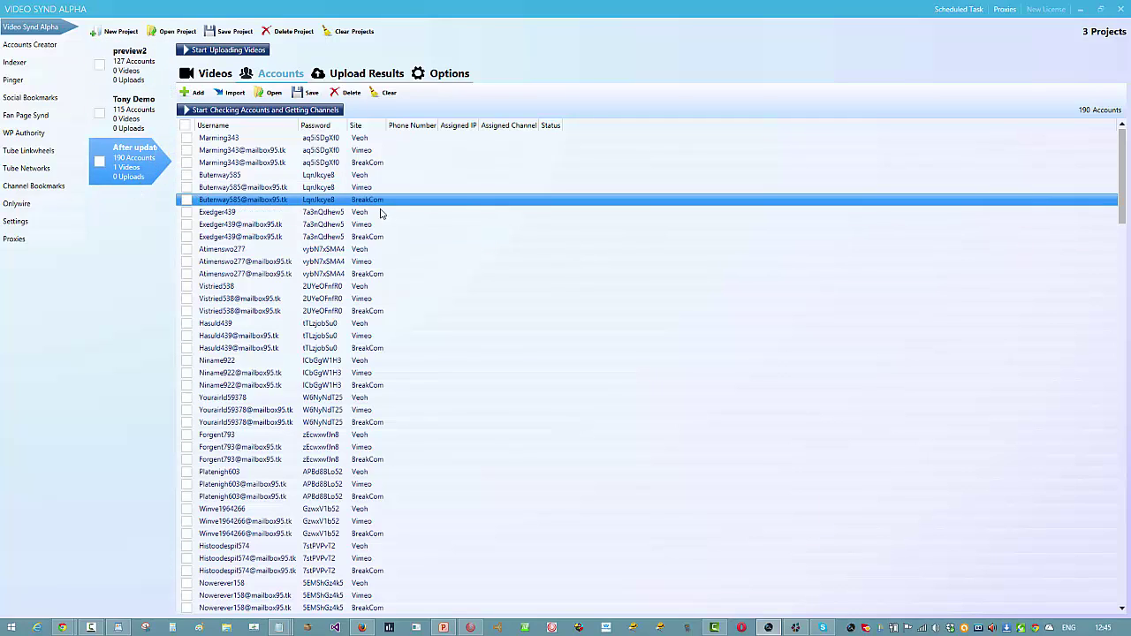
{"action": "left_click", "coordinate": [340, 213]}
{"action": "left_click", "coordinate": [333, 224]}
{"action": "left_click", "coordinate": [500, 202]}
{"action": "left_click", "coordinate": [516, 212]}
{"action": "left_click", "coordinate": [521, 202]}
{"action": "left_click", "coordinate": [521, 211]}
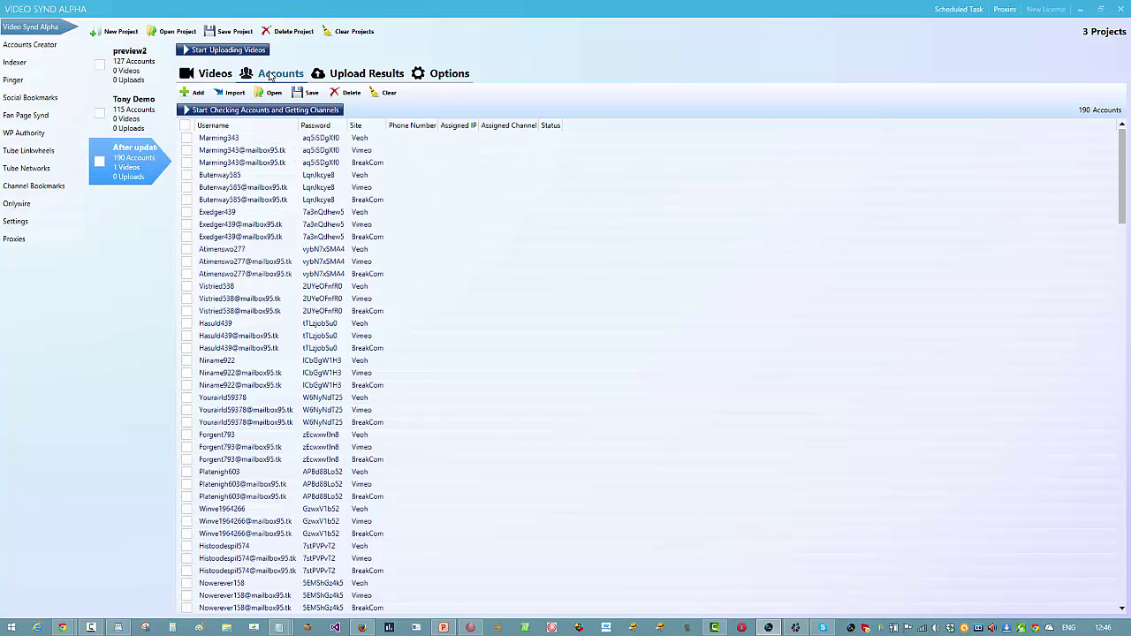
Return to the proxy list and run the proxy check again on all proxies.
{"action": "left_click", "coordinate": [21, 46]}
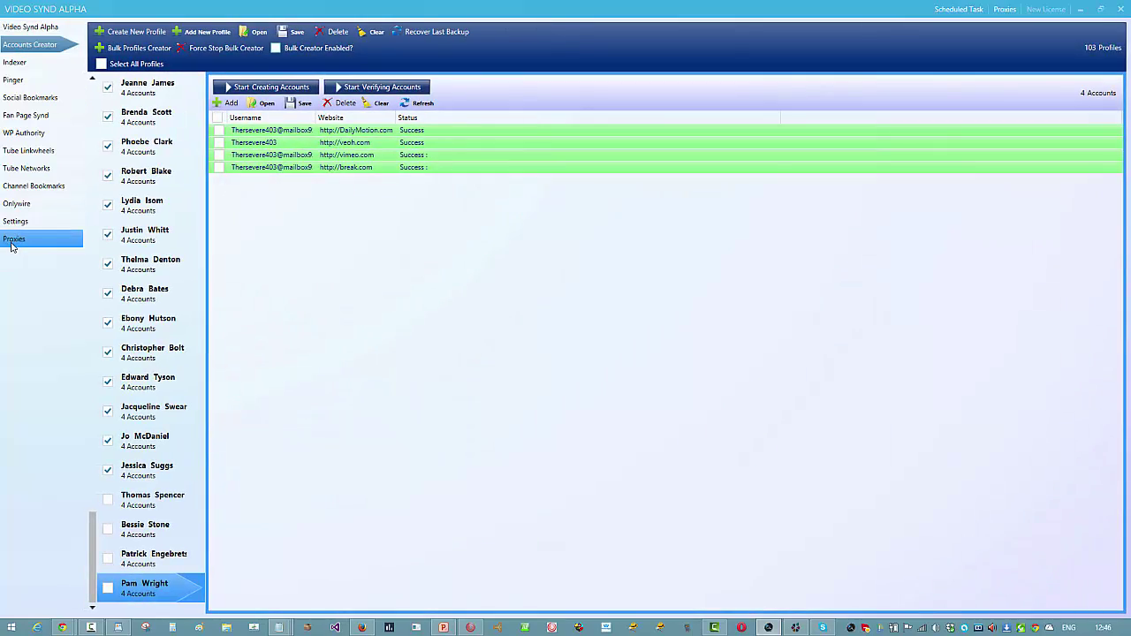
{"action": "left_click", "coordinate": [7, 240]}
{"action": "left_click", "coordinate": [133, 54]}
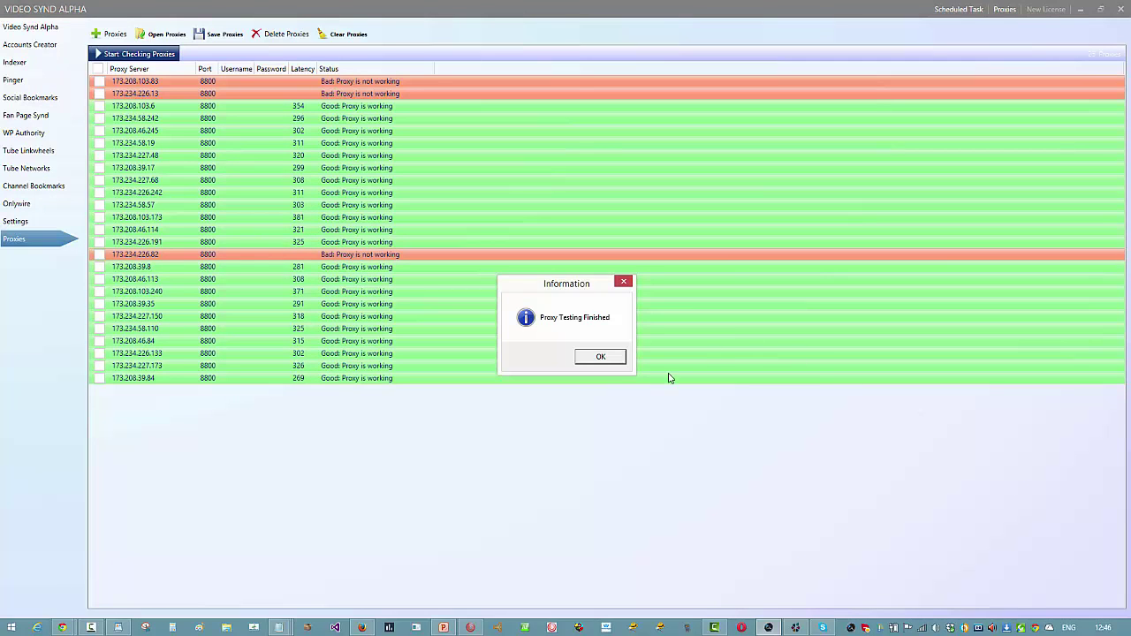
Dismiss the message about the finished proxy testing.
{"action": "left_click", "coordinate": [600, 357]}
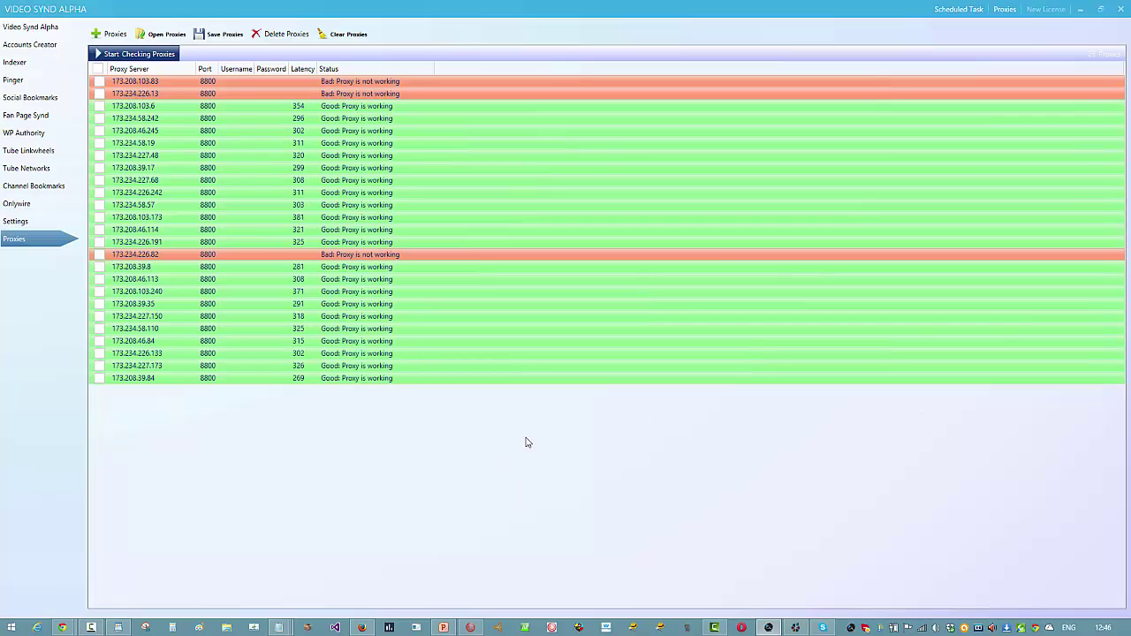
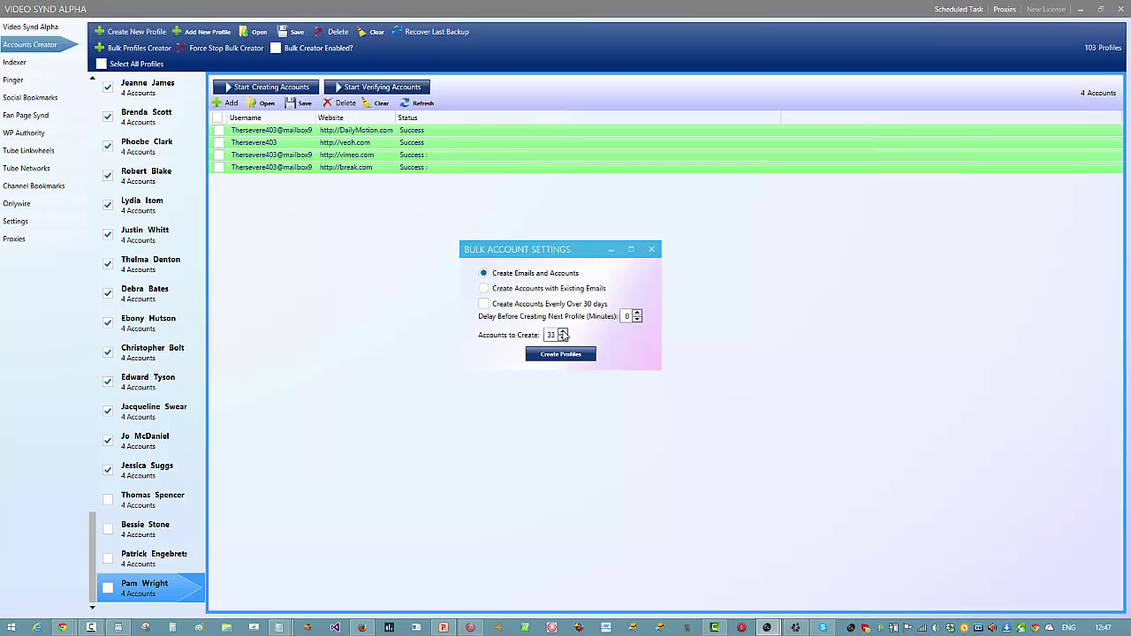
Set the bulk creator to make 3 accounts with new emails and start creating the profiles.
{"action": "scroll", "coordinate": [561, 339], "scroll_direction": "up", "scroll_amount": 20}
{"action": "double_click", "coordinate": [549, 334]}
{"action": "type", "text": "100"}
{"action": "double_click", "coordinate": [548, 338]}
{"action": "left_click", "coordinate": [546, 355]}
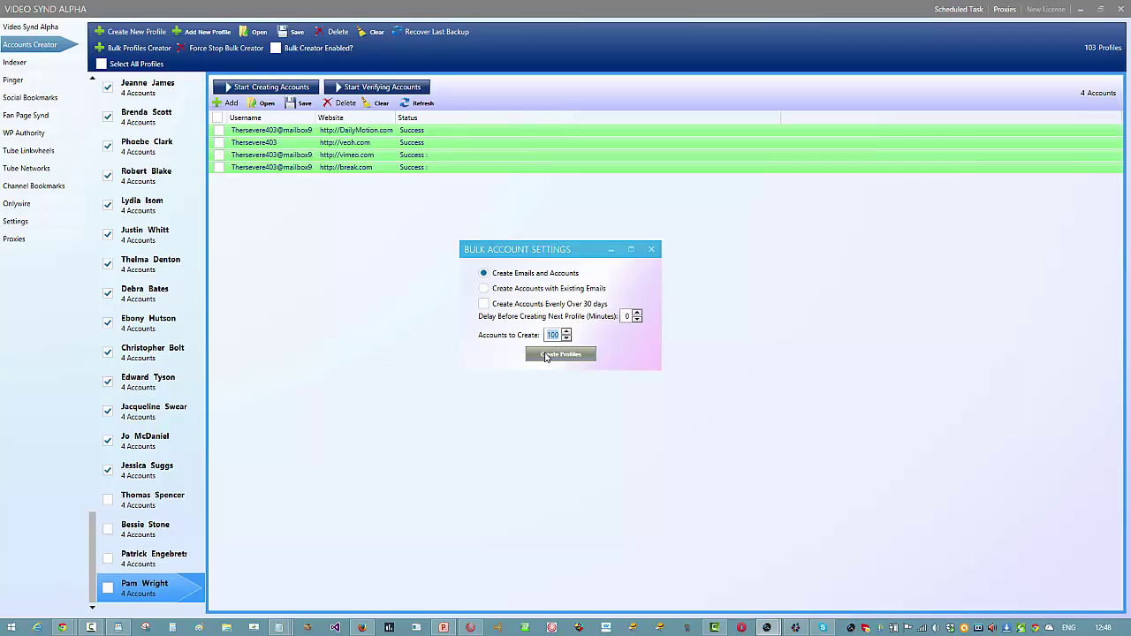
{"action": "type", "text": "3"}
{"action": "left_click", "coordinate": [566, 357]}
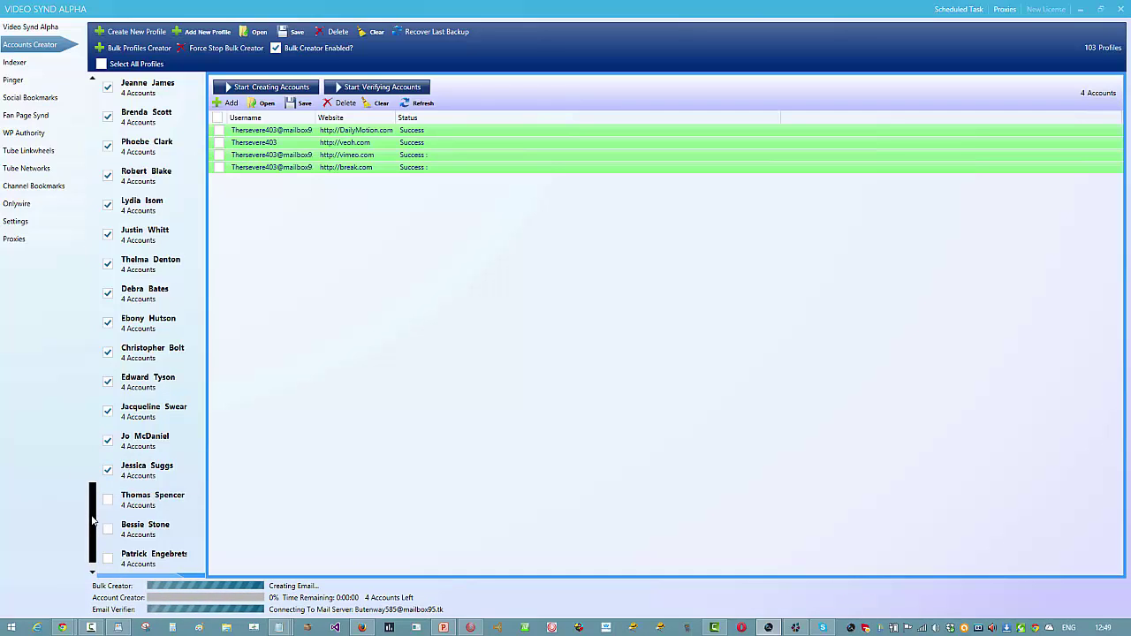
Examine the per-site account statuses of the second-, third- and fourth-to-last existing profiles.
{"action": "left_click", "coordinate": [145, 566]}
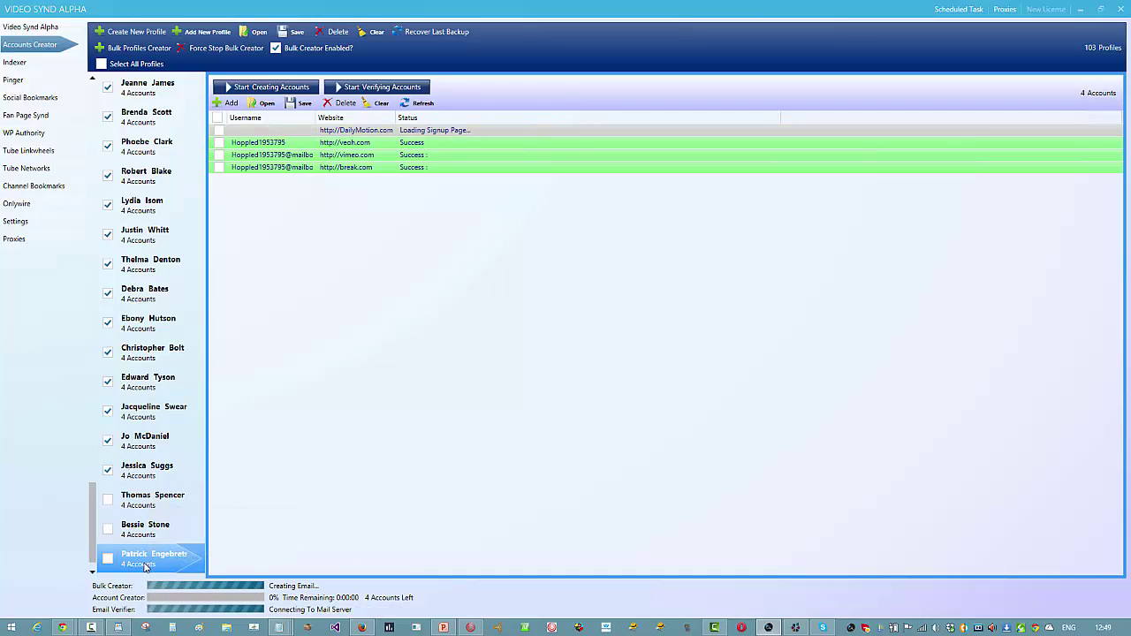
{"action": "left_click", "coordinate": [140, 534]}
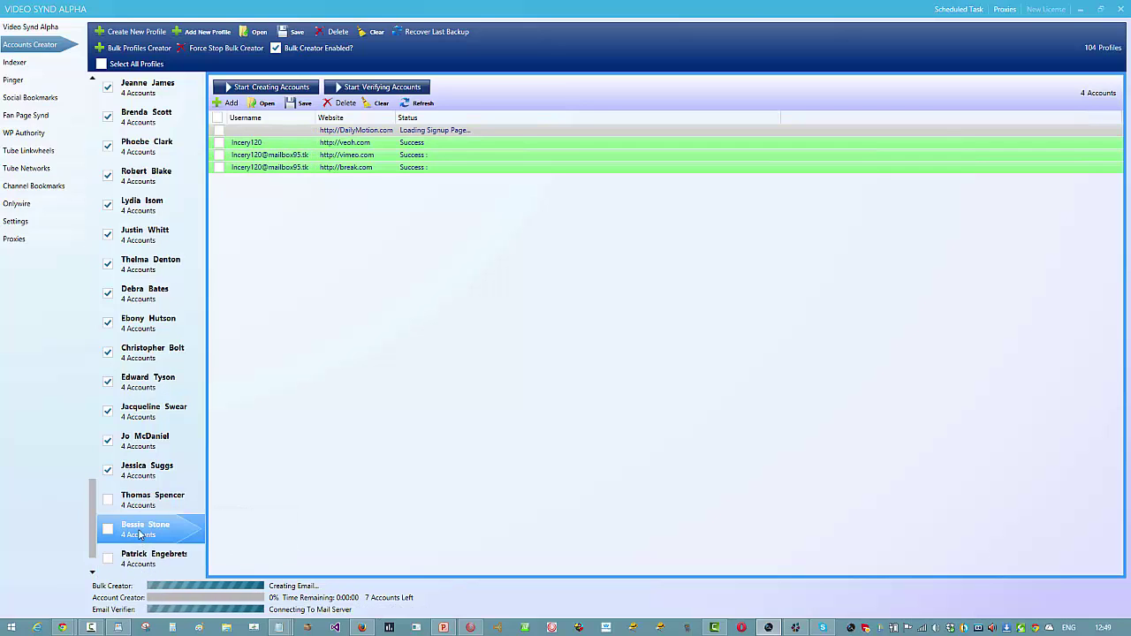
{"action": "left_click", "coordinate": [137, 500]}
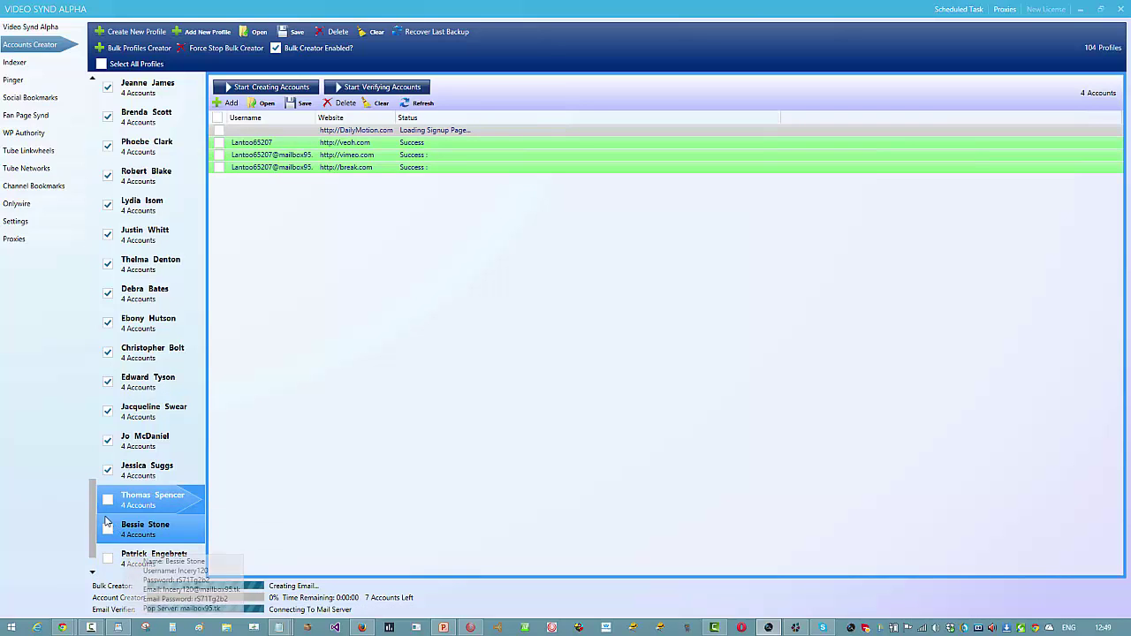
Examine the account creation progress on each video site for the newly created profiles at the end of the profile list.
{"action": "scroll", "coordinate": [106, 543], "scroll_direction": "down", "scroll_amount": 1}
{"action": "left_click", "coordinate": [133, 557]}
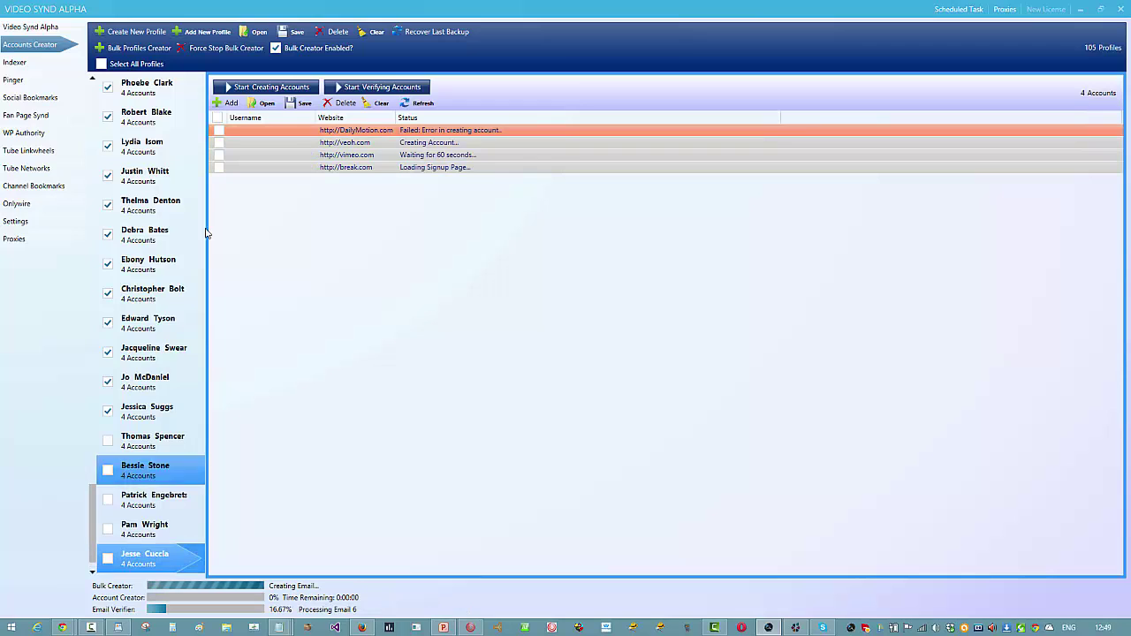
{"action": "left_click", "coordinate": [91, 570]}
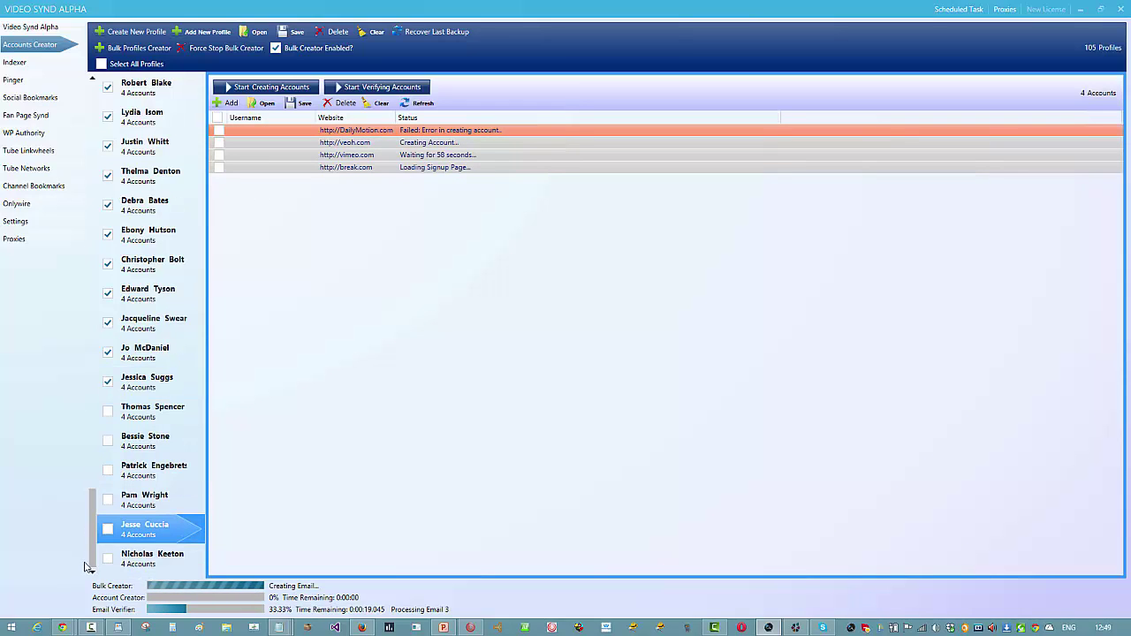
{"action": "left_click", "coordinate": [132, 566]}
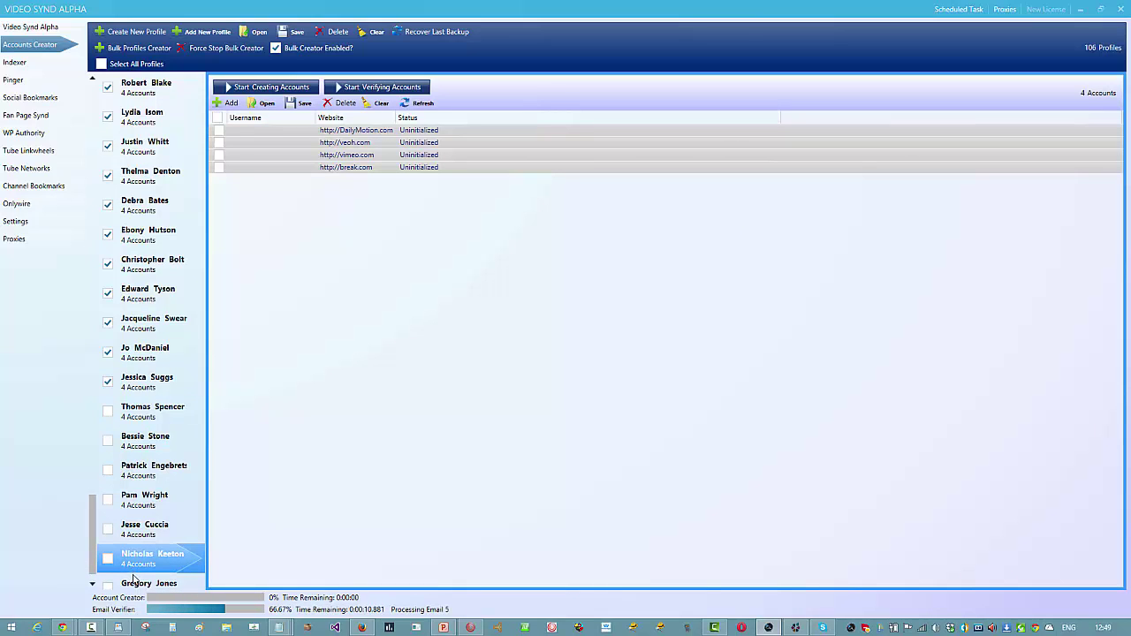
{"action": "left_click", "coordinate": [138, 583]}
{"action": "left_click", "coordinate": [141, 500]}
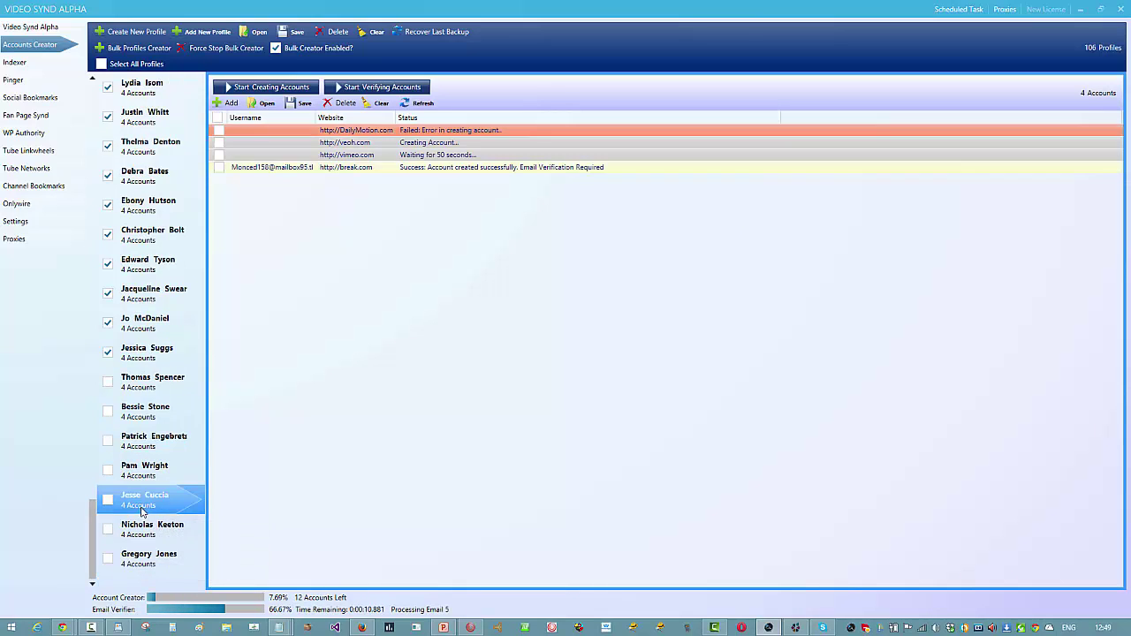
{"action": "left_click", "coordinate": [148, 534]}
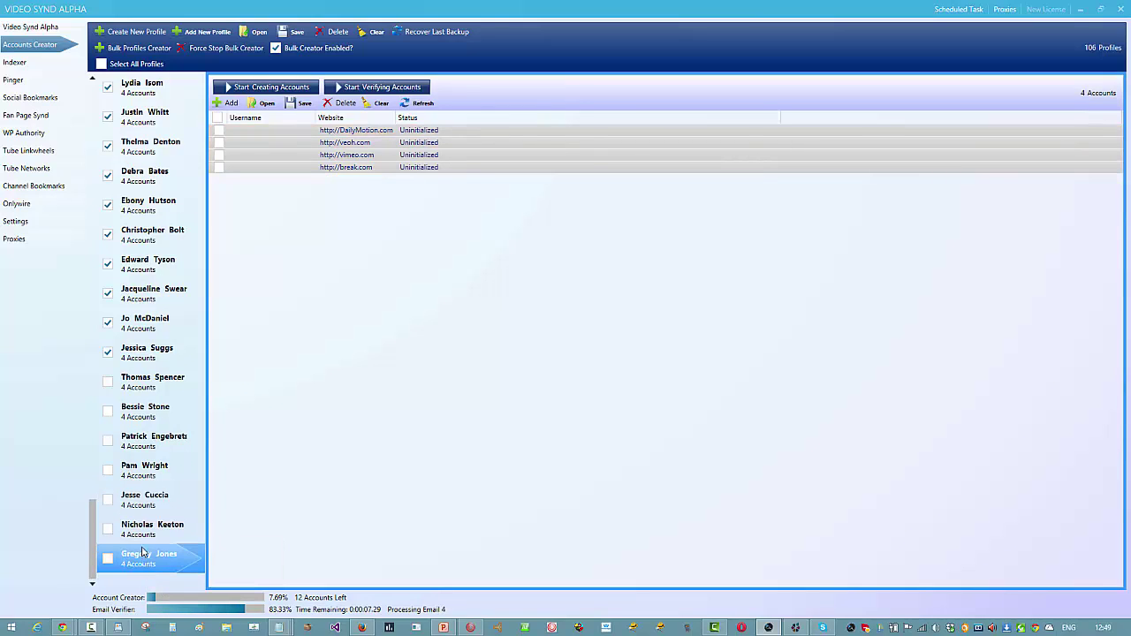
{"action": "left_click", "coordinate": [151, 502]}
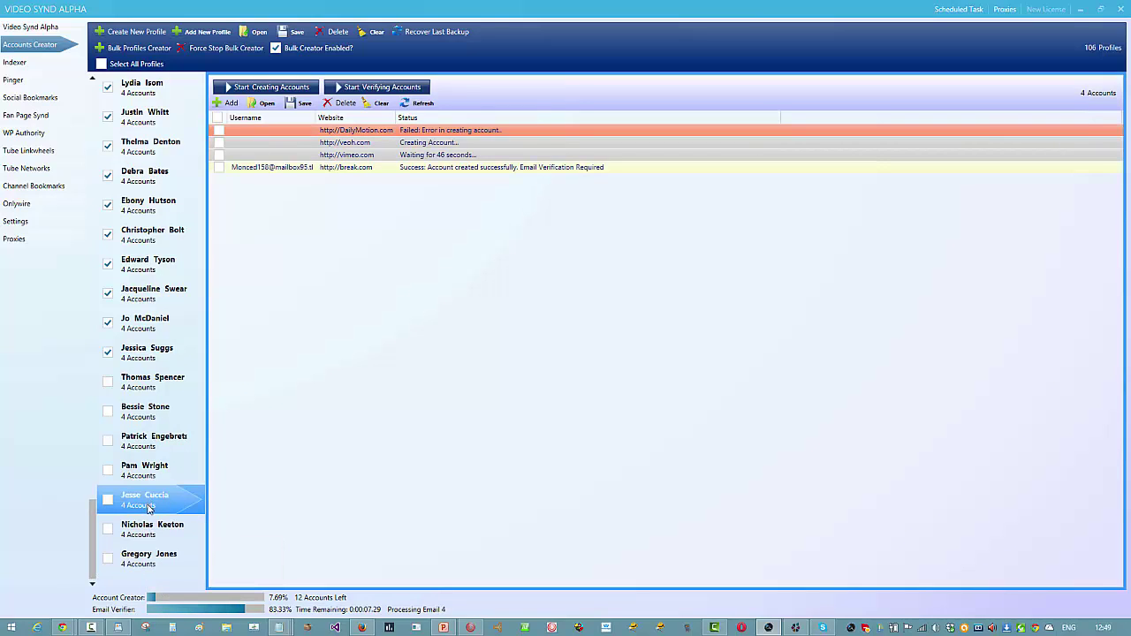
{"action": "left_click", "coordinate": [459, 144]}
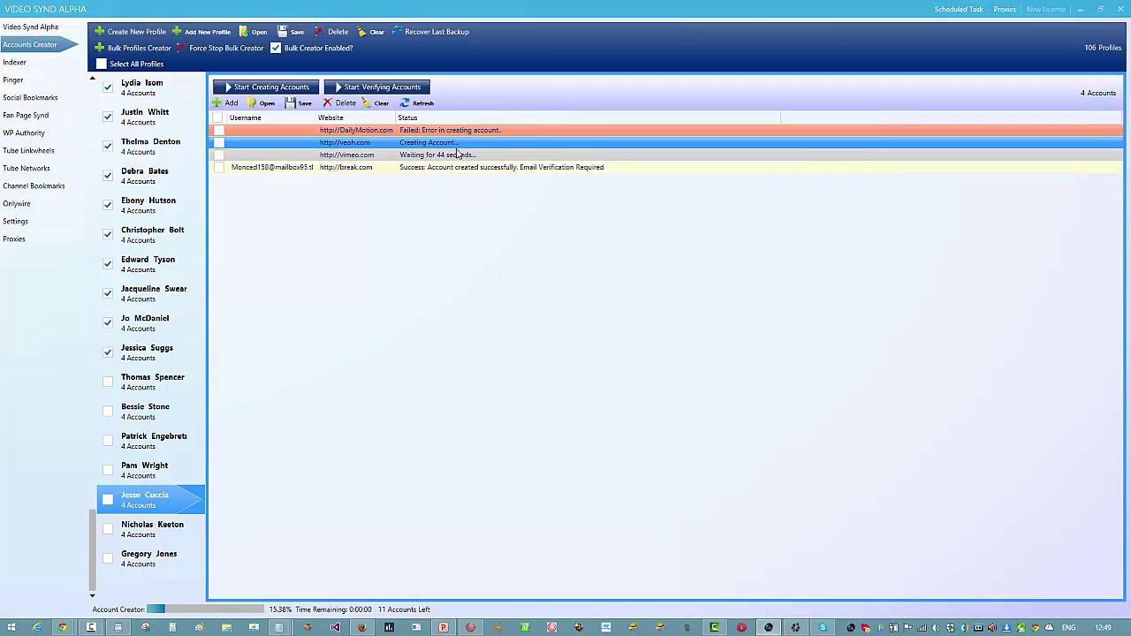
{"action": "left_click", "coordinate": [443, 153]}
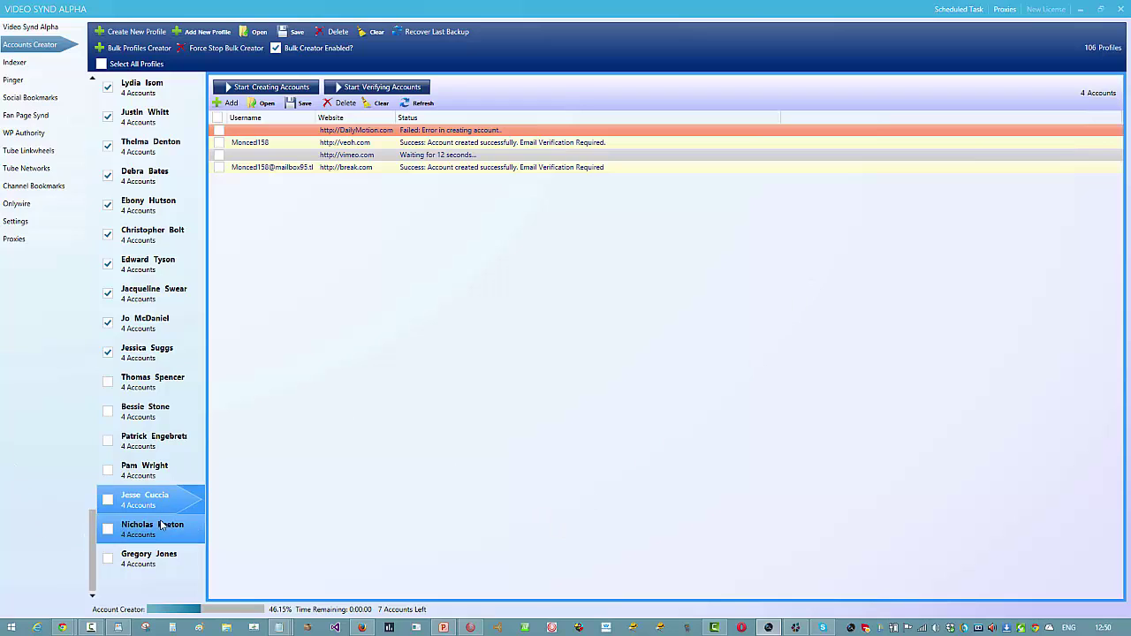
{"action": "left_click", "coordinate": [157, 558]}
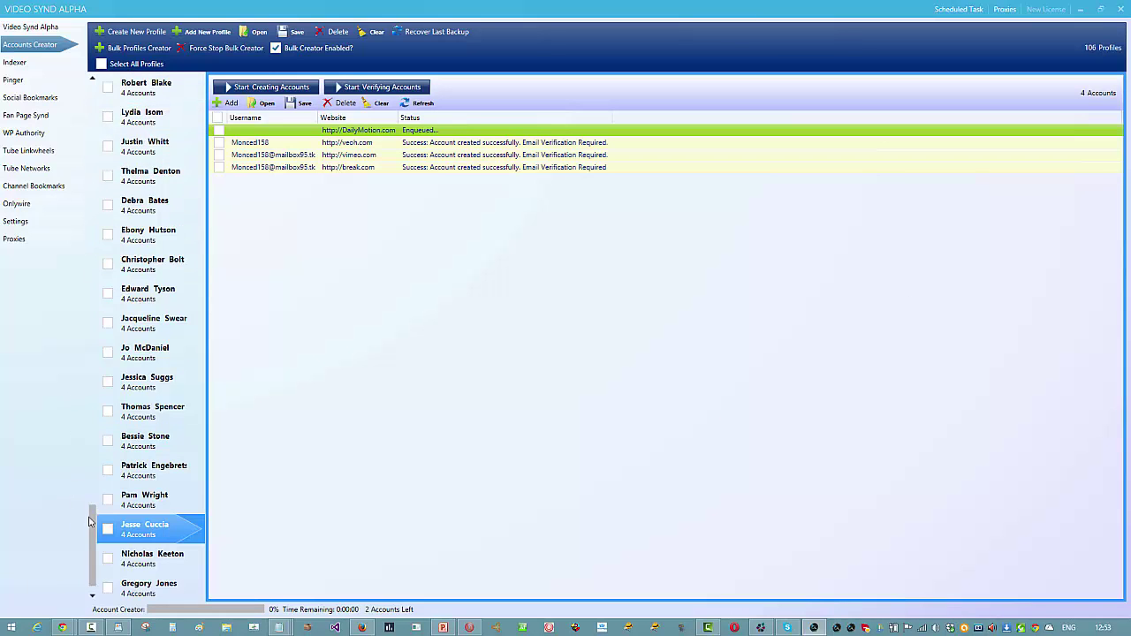
Return to the first newly created profile and force-stop the bulk creator.
{"action": "left_click_drag", "start_coordinate": [96, 528], "coordinate": [94, 187]}
{"action": "scroll", "coordinate": [160, 230], "scroll_direction": "down", "scroll_amount": 20}
{"action": "left_click", "coordinate": [150, 499]}
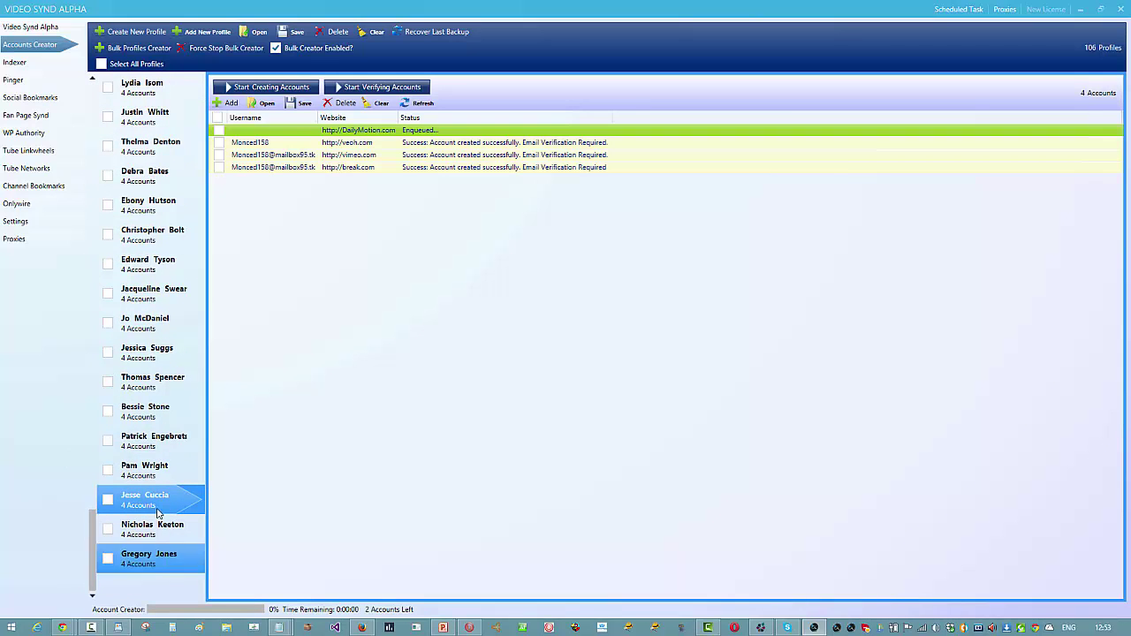
{"action": "left_click", "coordinate": [210, 49]}
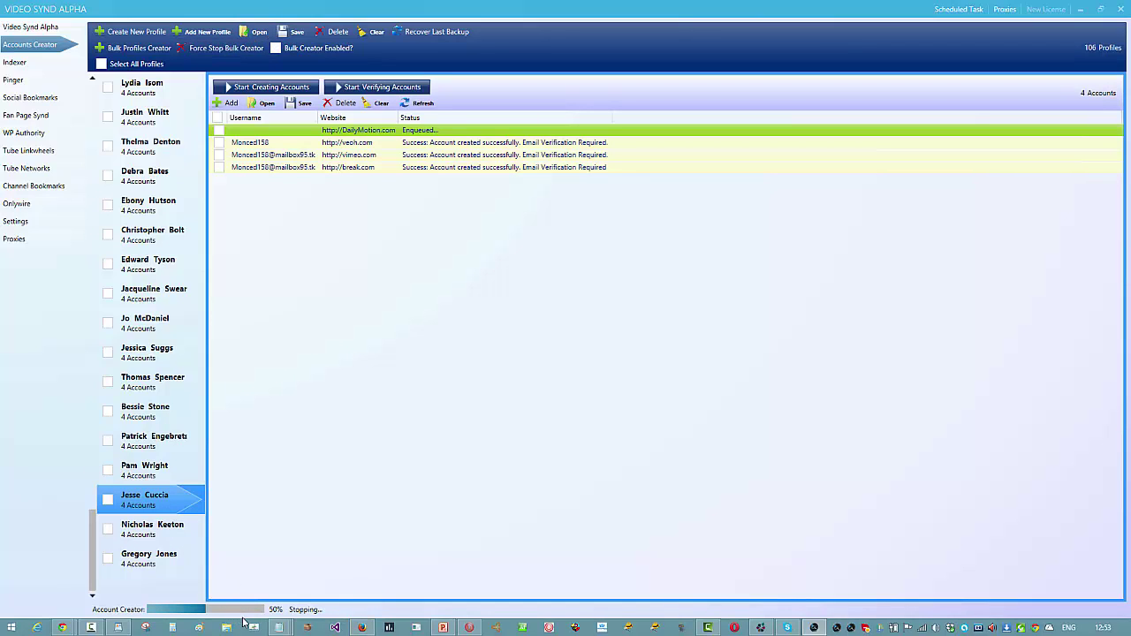
Mark the three newly created profiles and start email verification for the first one's accounts.
{"action": "mouse_move", "coordinate": [153, 513]}
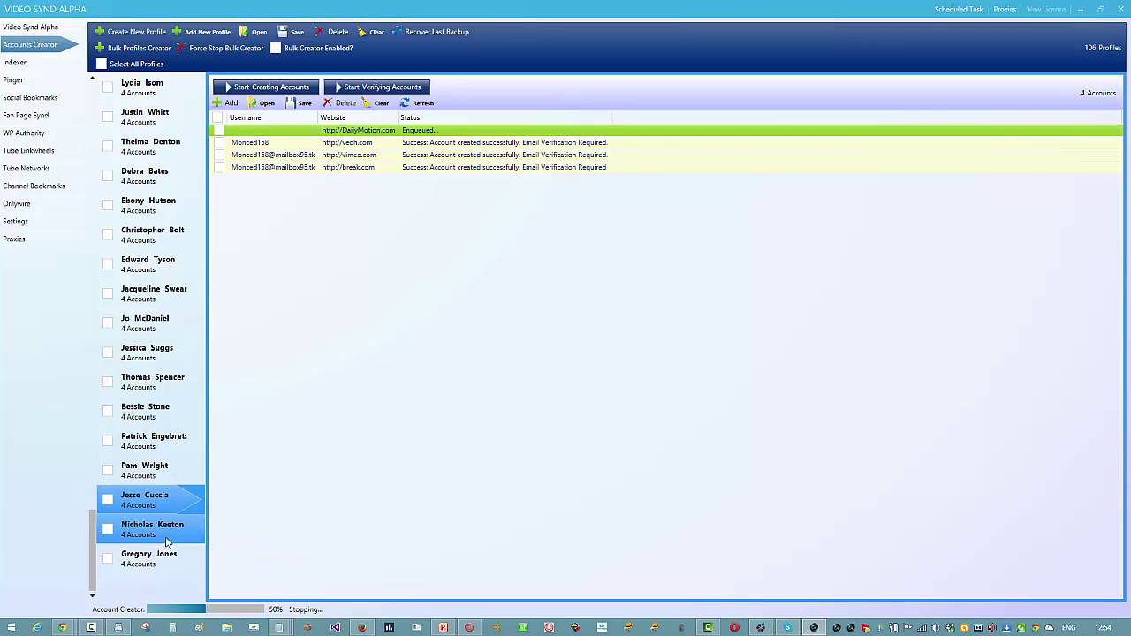
{"action": "left_click", "coordinate": [107, 500]}
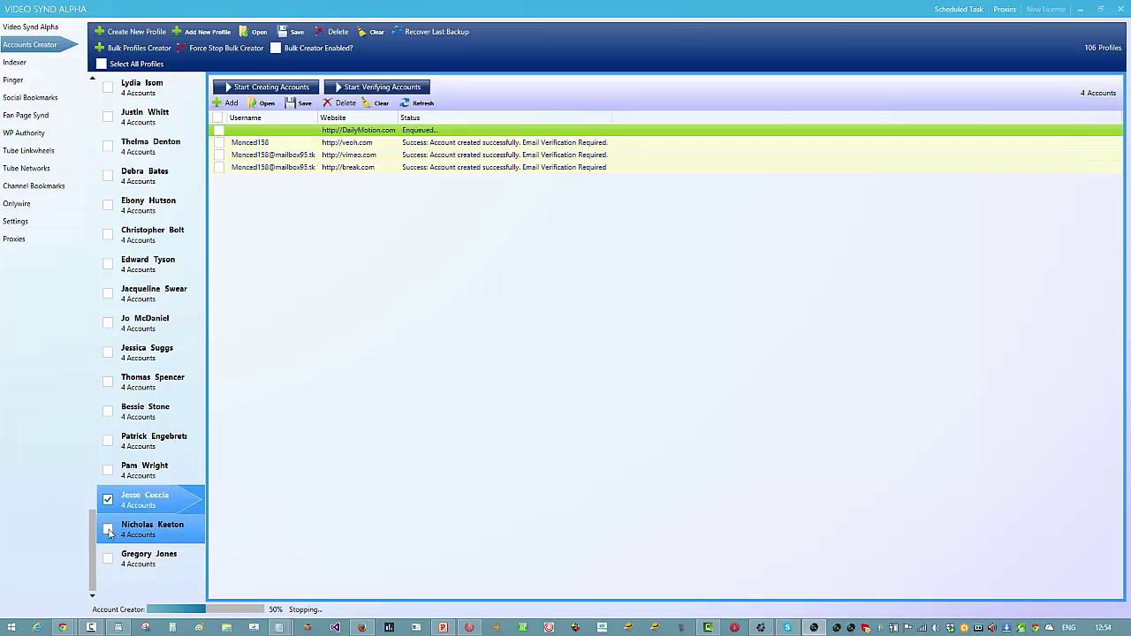
{"action": "left_click", "coordinate": [107, 529]}
{"action": "left_click", "coordinate": [109, 557]}
{"action": "mouse_move", "coordinate": [141, 504]}
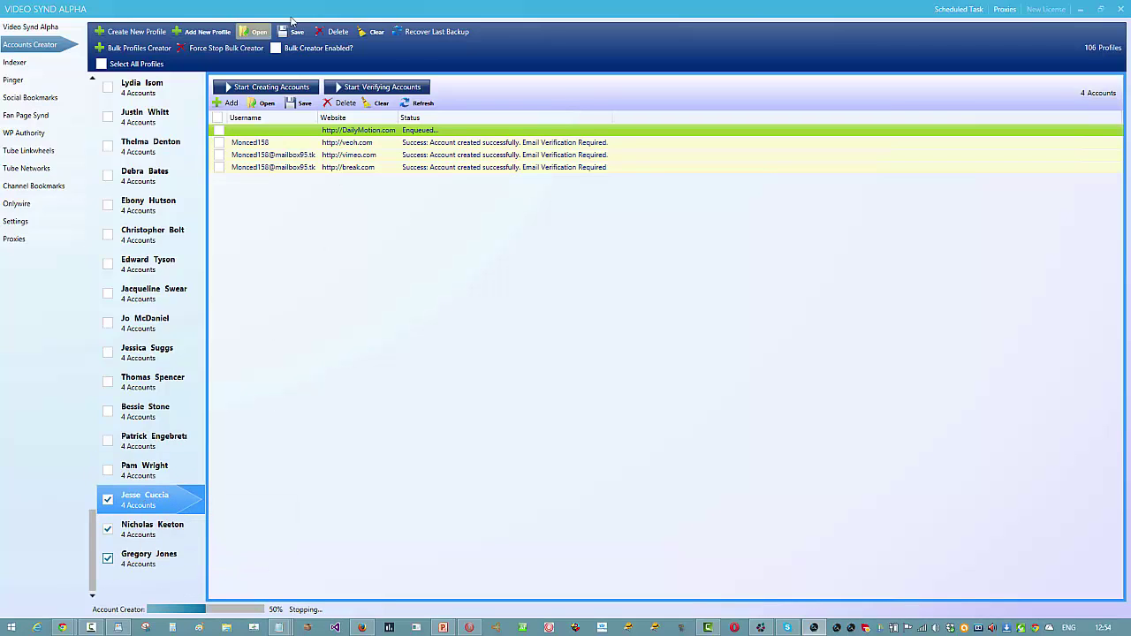
{"action": "left_click", "coordinate": [386, 86]}
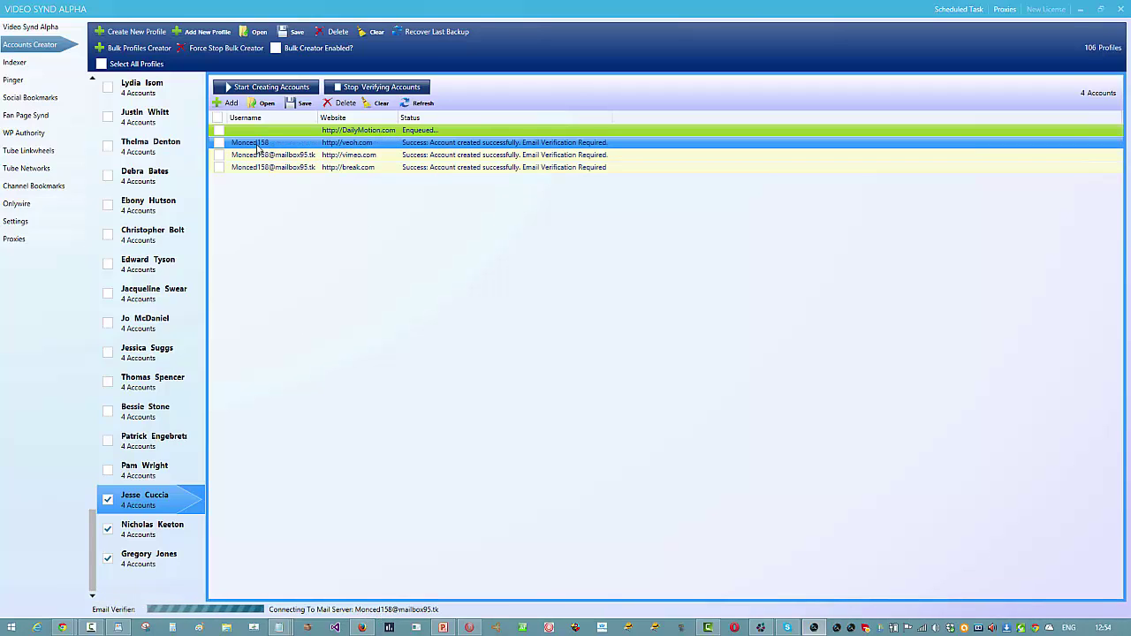
{"action": "mouse_move", "coordinate": [271, 149]}
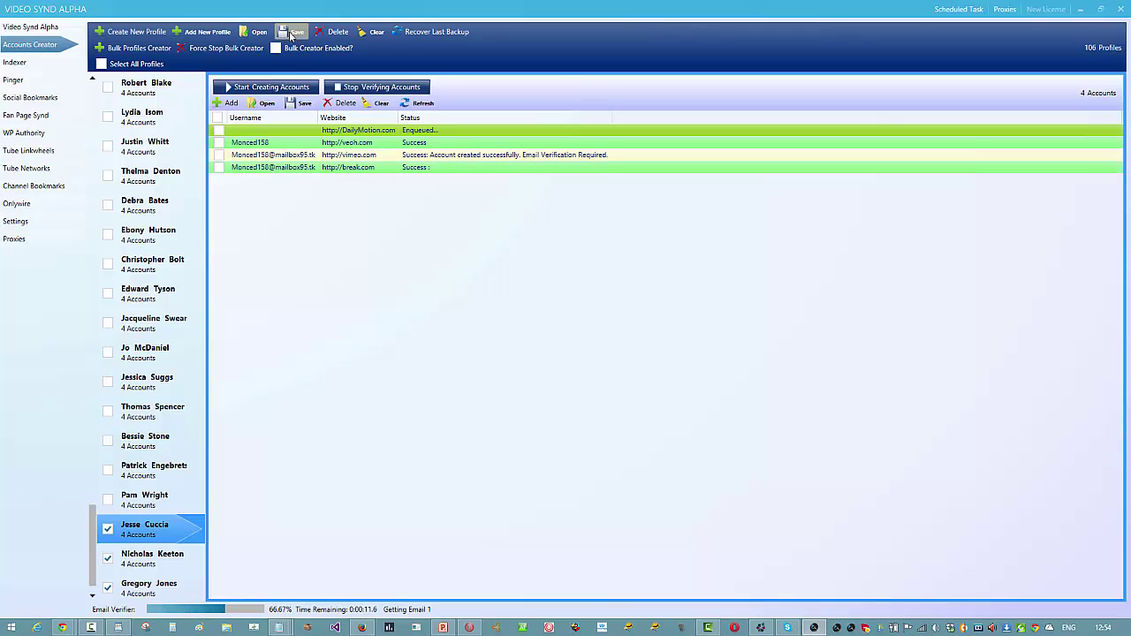
Save the profiles to a user profiles file named "accts test from video" in the Test accts 1 folder.
{"action": "left_click", "coordinate": [291, 36]}
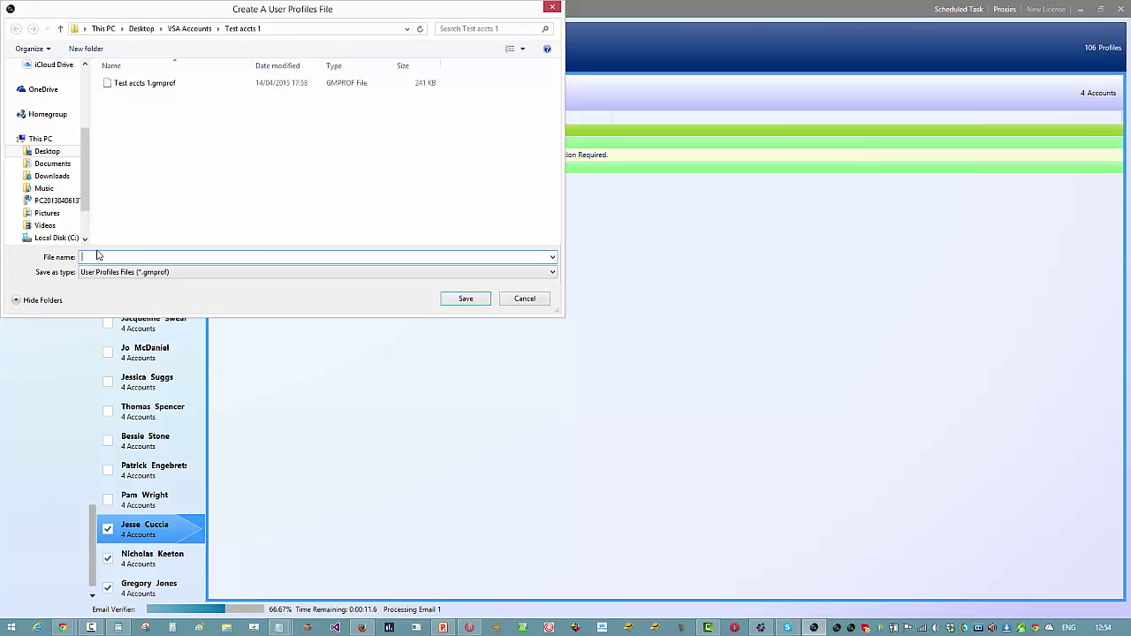
{"action": "type", "text": "accts test from video"}
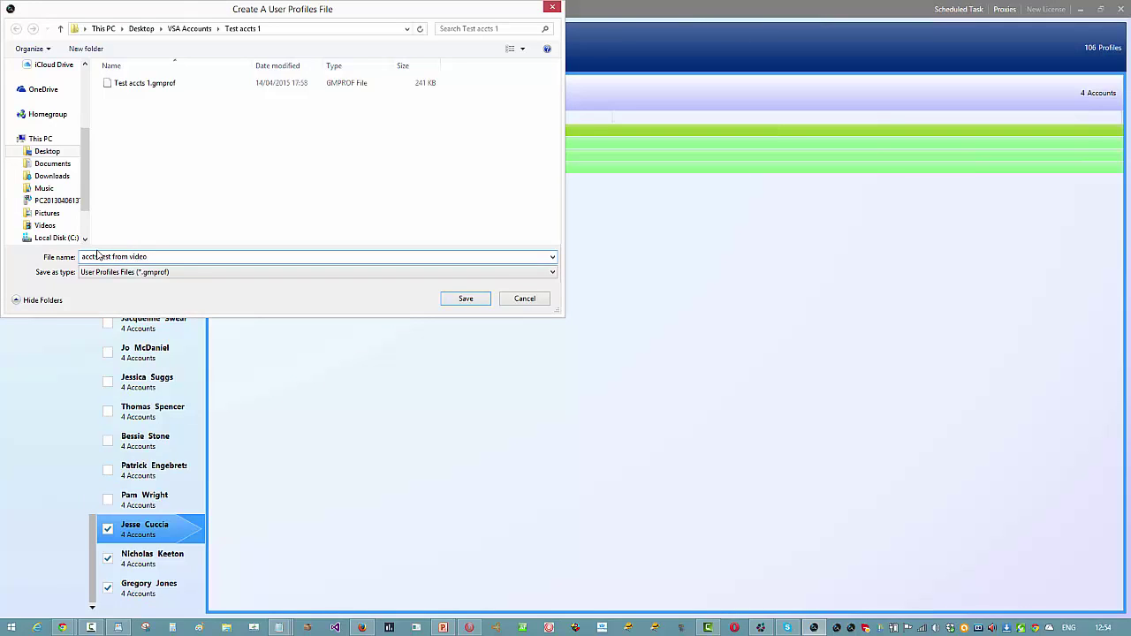
{"action": "left_click", "coordinate": [466, 300]}
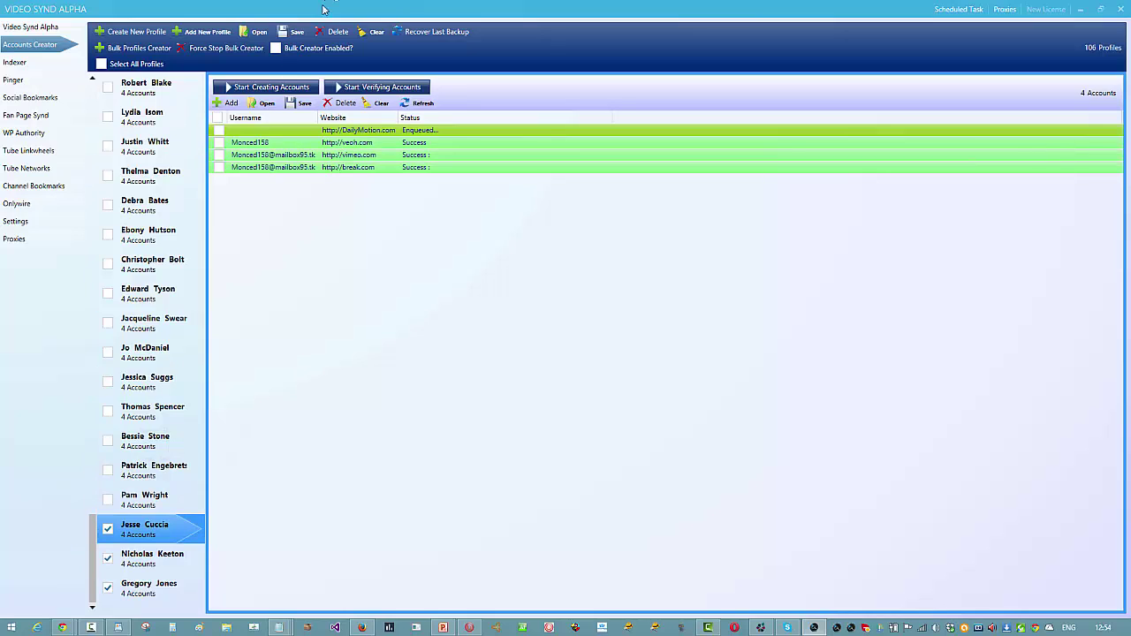
Check that "accts test from video.gmprof" can be chosen for opening, and close the file dialog without loading it.
{"action": "left_click", "coordinate": [254, 34]}
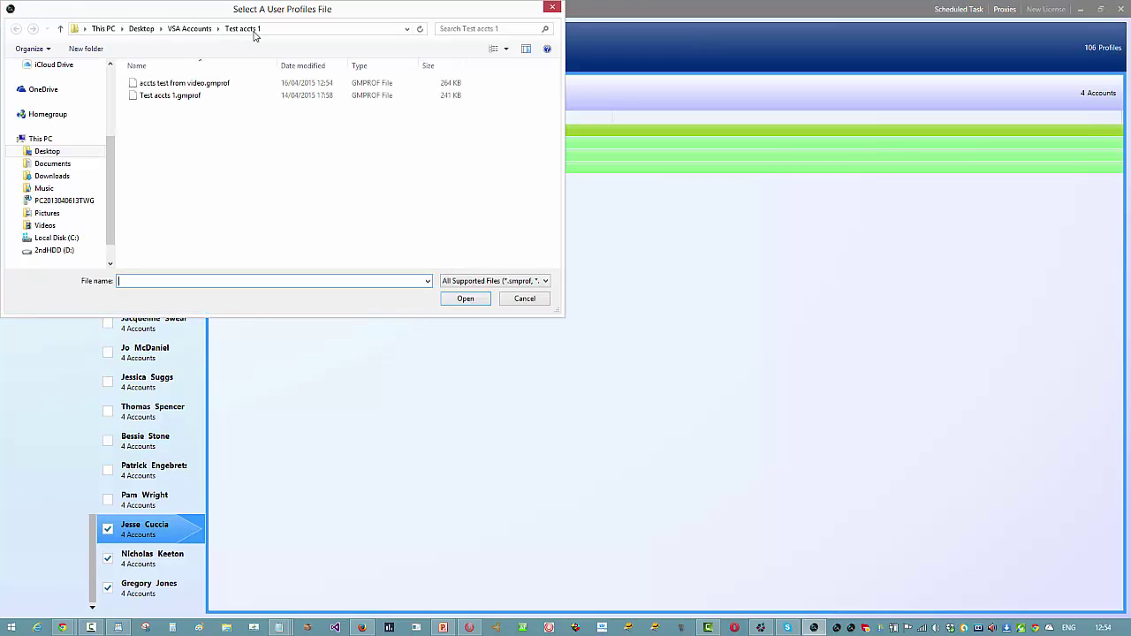
{"action": "left_click", "coordinate": [164, 84]}
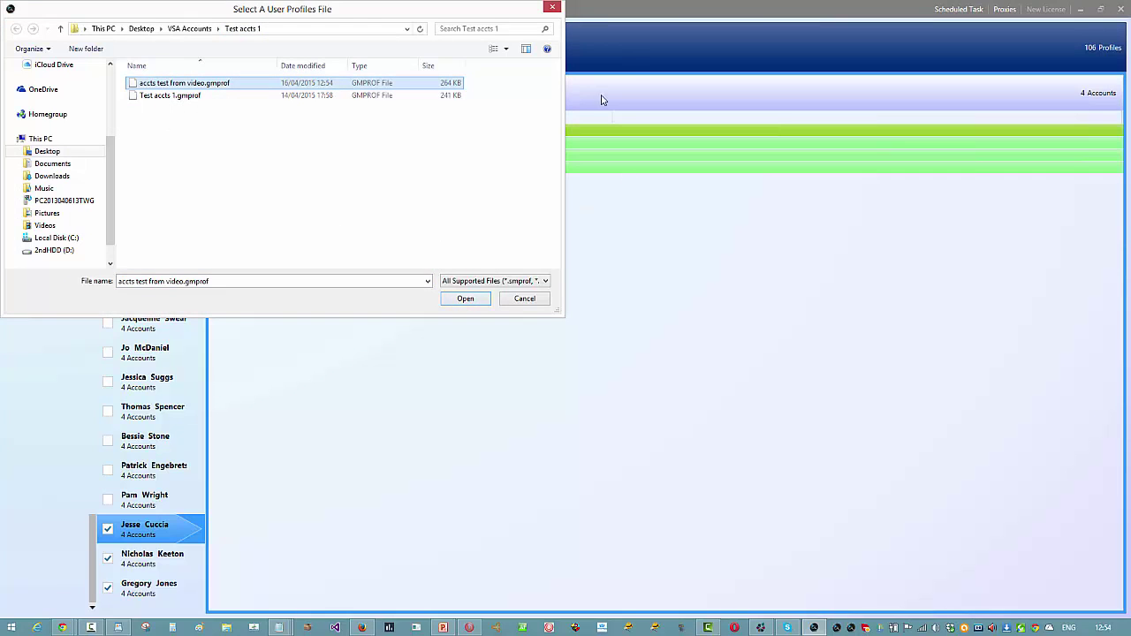
{"action": "left_click", "coordinate": [553, 8]}
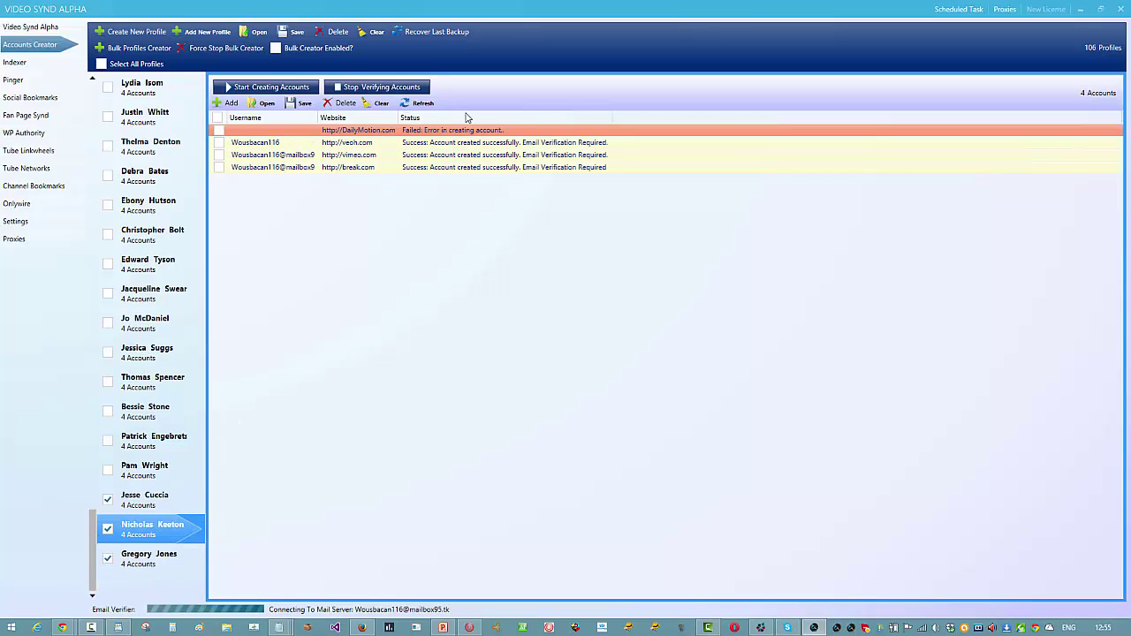
Request stopping the verification of the second new profile's accounts, but decline the stop confirmation.
{"action": "left_click", "coordinate": [402, 89]}
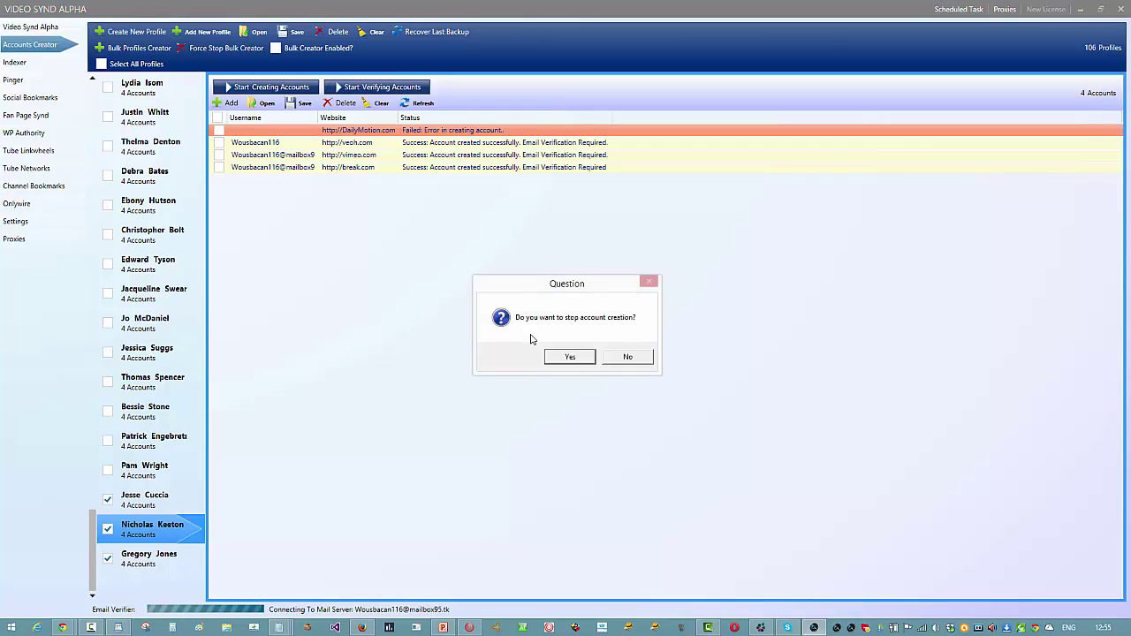
{"action": "left_click", "coordinate": [631, 358]}
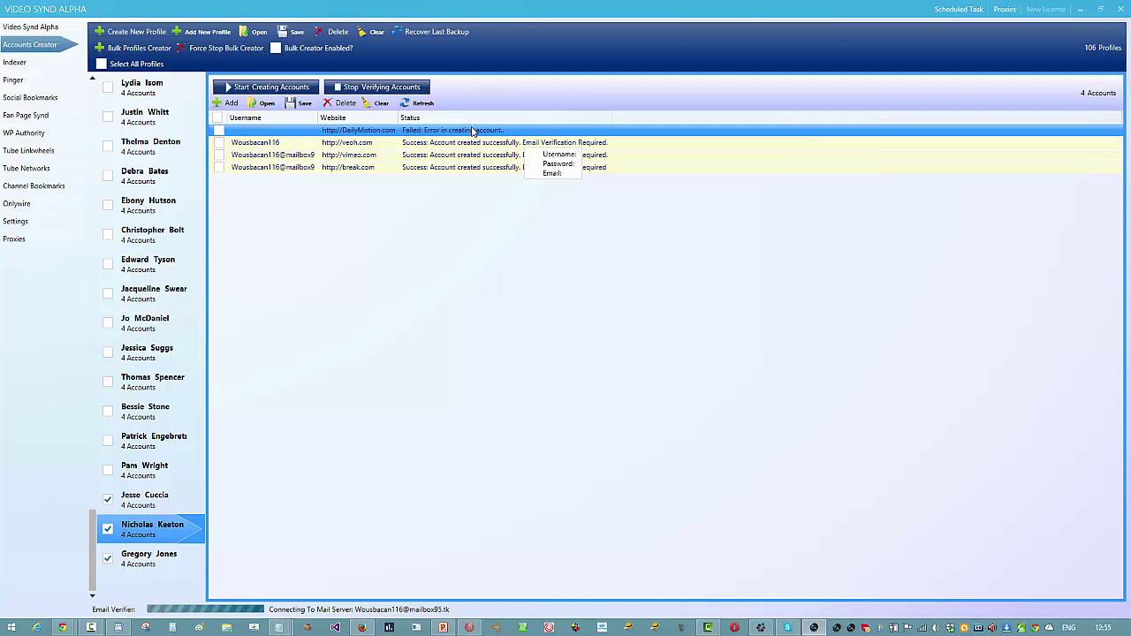
Mark all profiles in the list and dismiss the email verification completion message.
{"action": "scroll", "coordinate": [153, 559], "scroll_direction": "up", "scroll_amount": 1}
{"action": "mouse_move", "coordinate": [154, 559]}
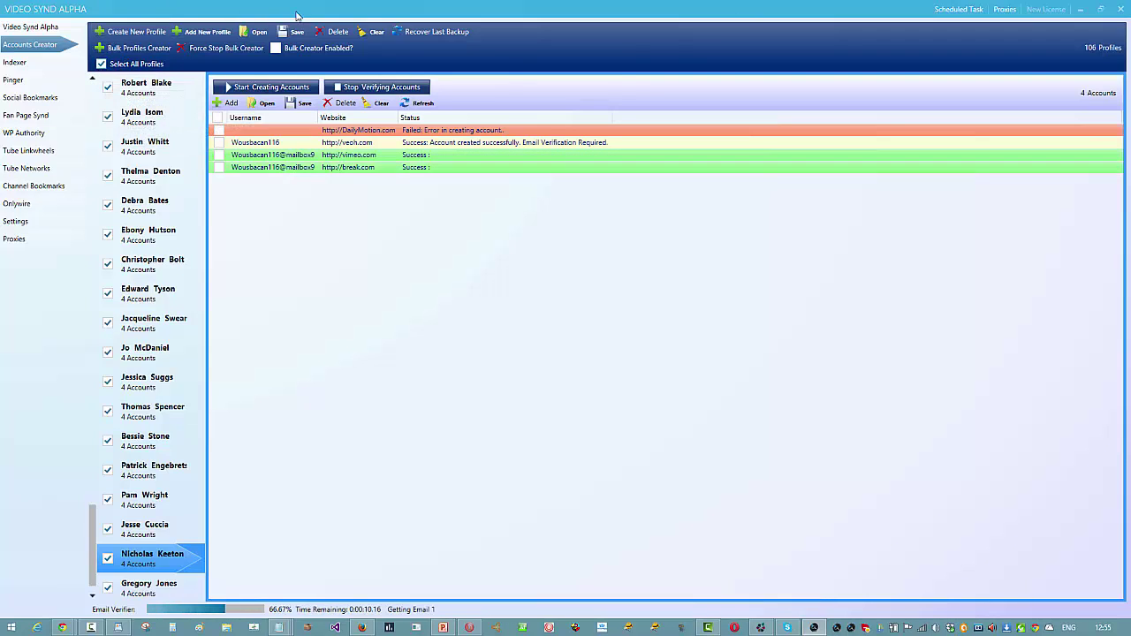
{"action": "mouse_move", "coordinate": [118, 85]}
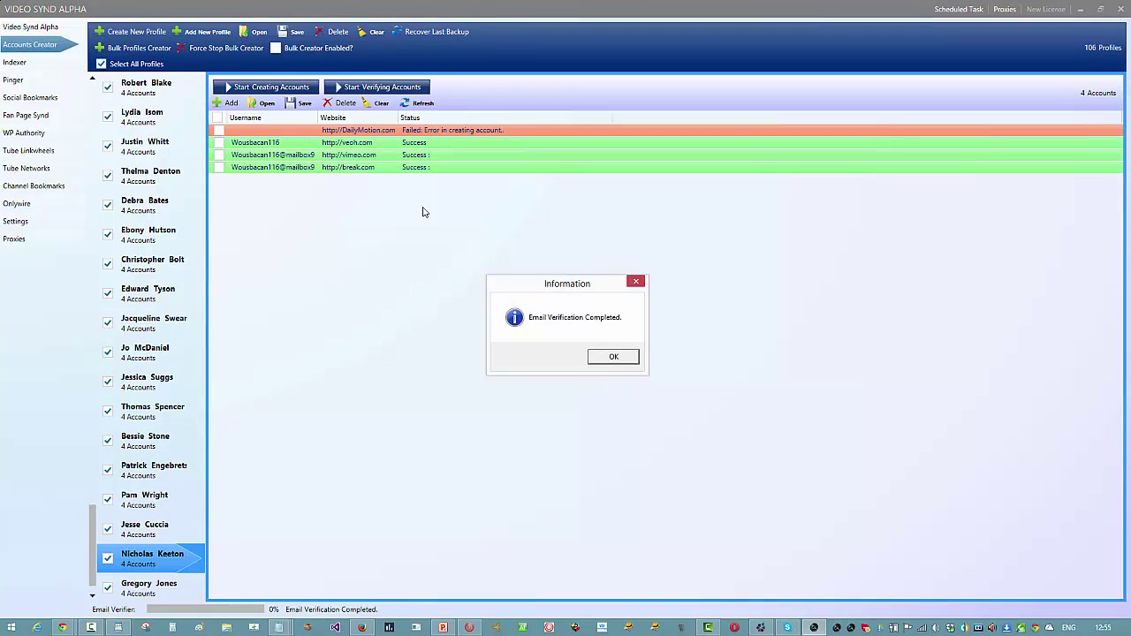
{"action": "left_click", "coordinate": [612, 357]}
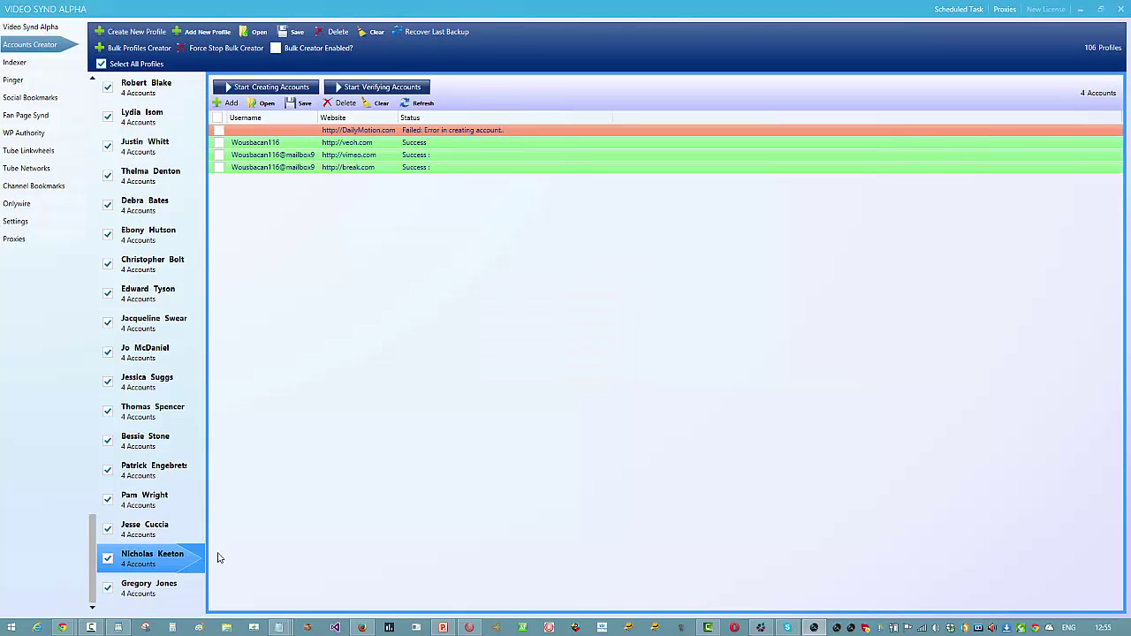
Start verifying the accounts of the third newly created profile.
{"action": "left_click", "coordinate": [150, 586]}
{"action": "left_click", "coordinate": [378, 87]}
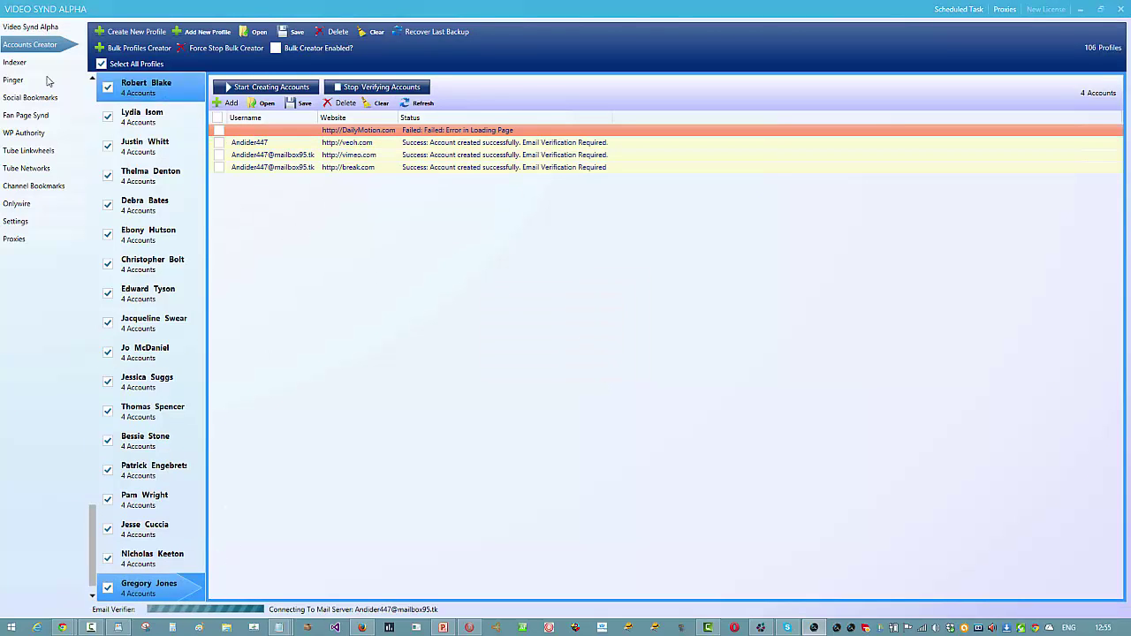
Create a new video syndication project named "Video Synd Alpha Training Preview" and dismiss the email verification message.
{"action": "left_click", "coordinate": [30, 27]}
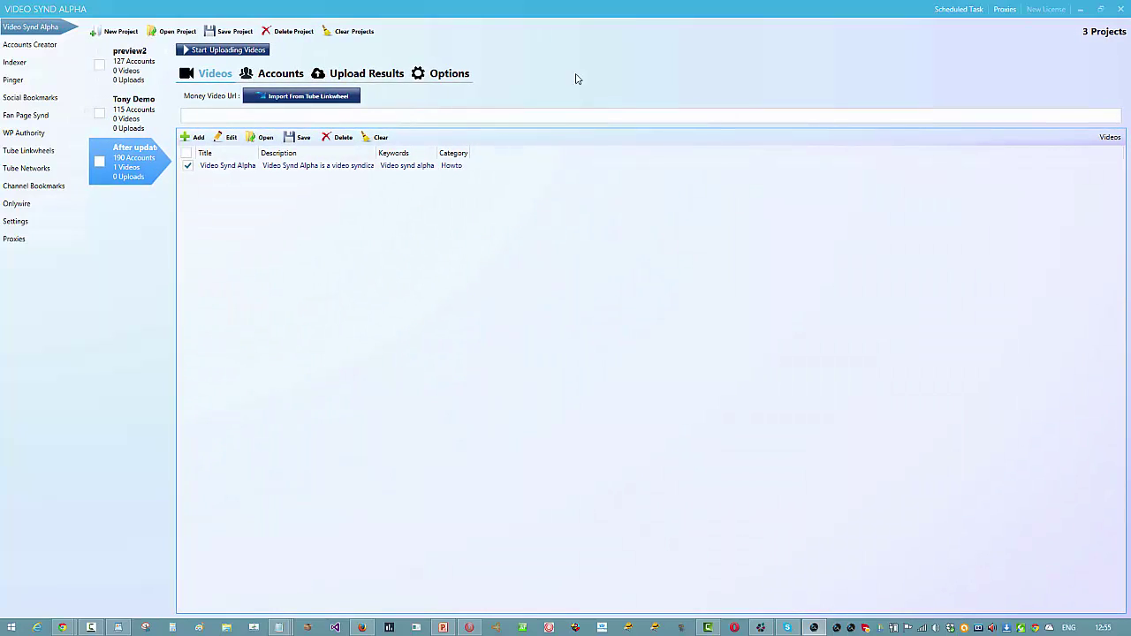
{"action": "left_click", "coordinate": [273, 76]}
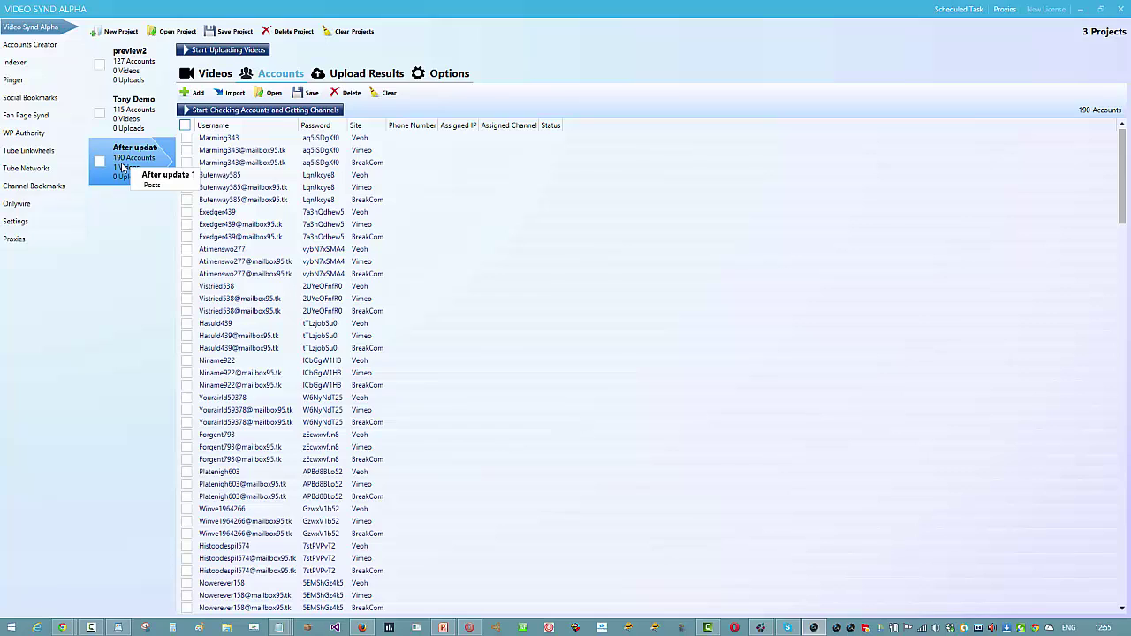
{"action": "left_click", "coordinate": [115, 32]}
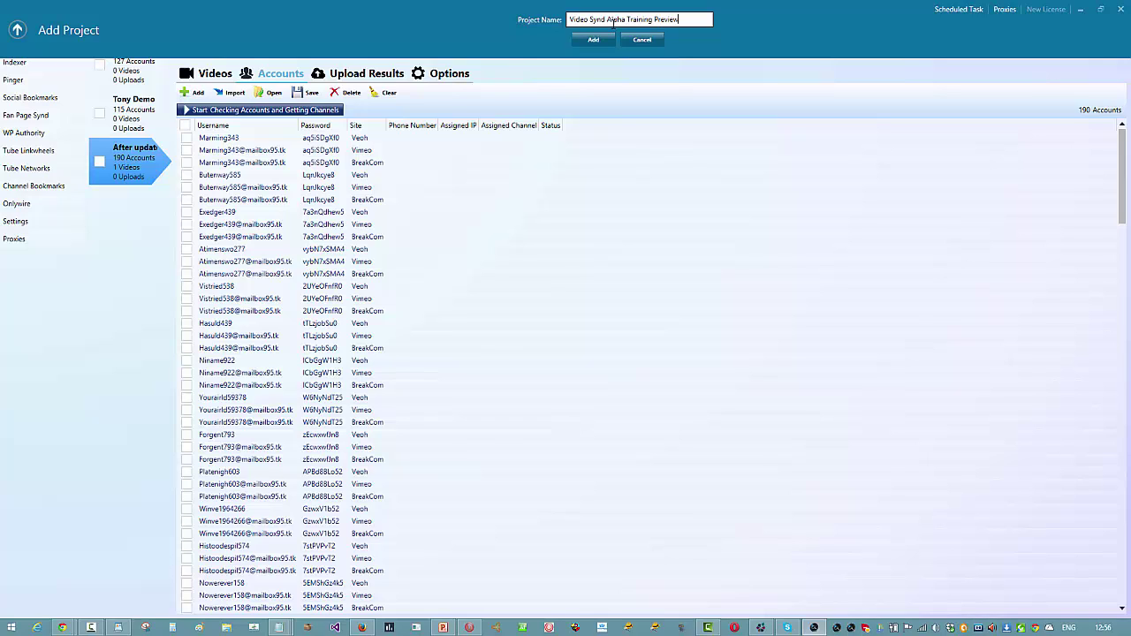
{"action": "left_click", "coordinate": [594, 40]}
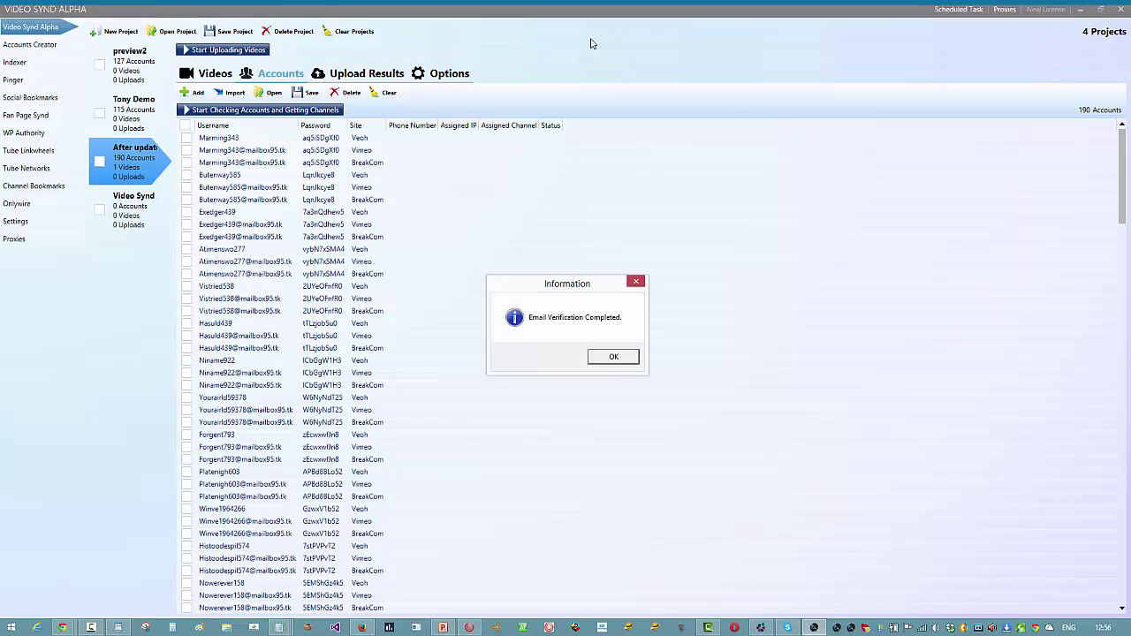
{"action": "left_click", "coordinate": [598, 356]}
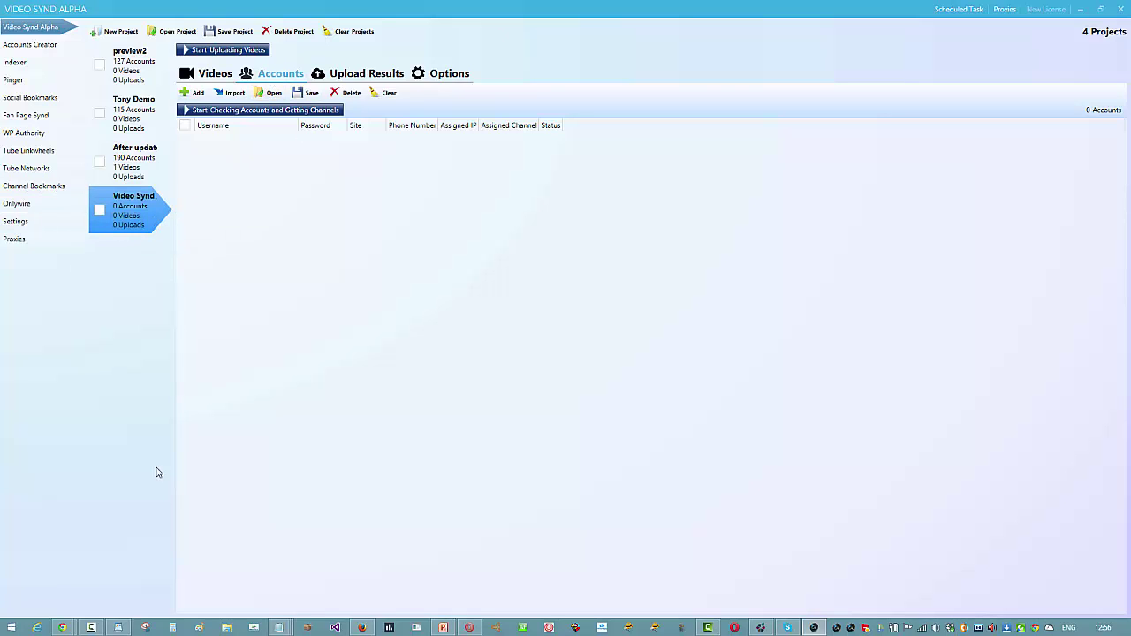
Import the accounts of all profiles into the new project and dismiss the import message.
{"action": "left_click", "coordinate": [233, 93]}
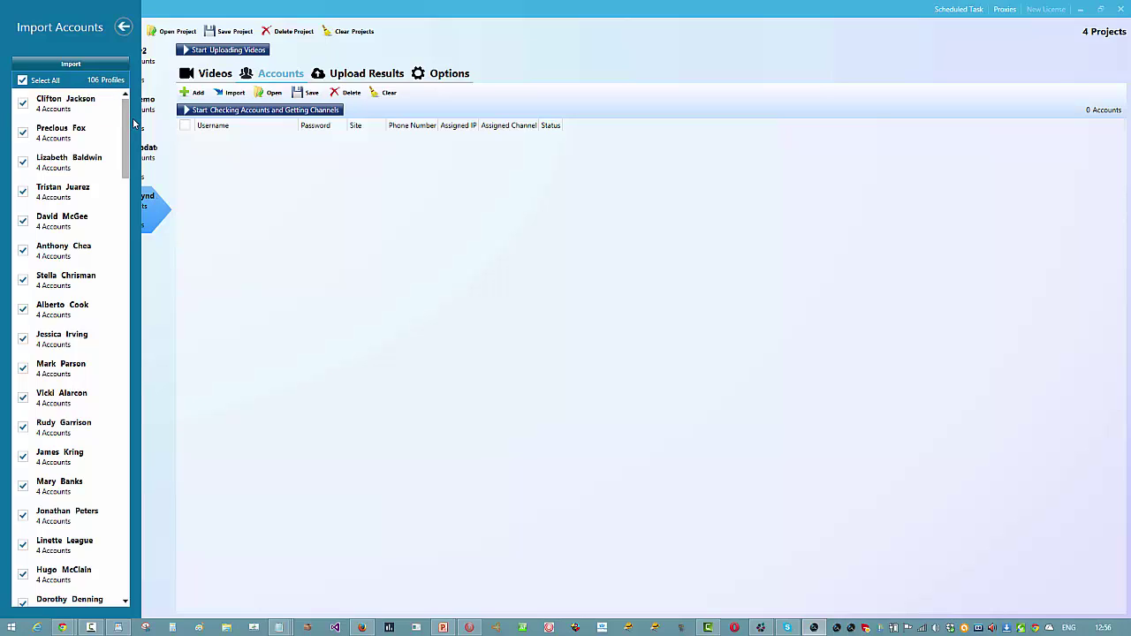
{"action": "left_click_drag", "start_coordinate": [125, 124], "coordinate": [150, 606]}
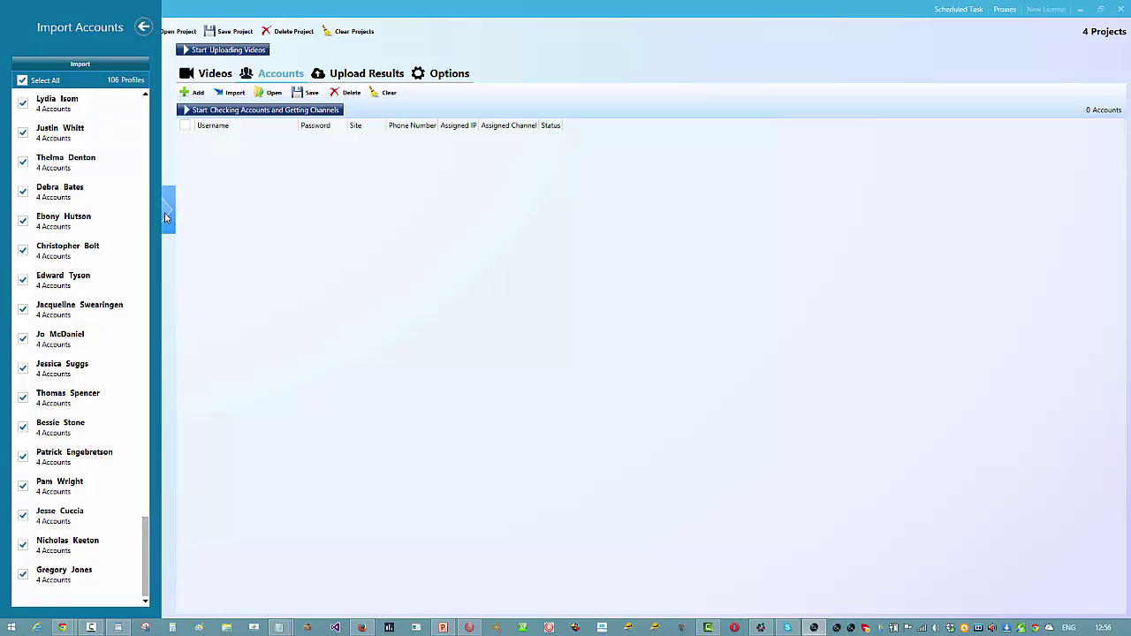
{"action": "left_click", "coordinate": [107, 64]}
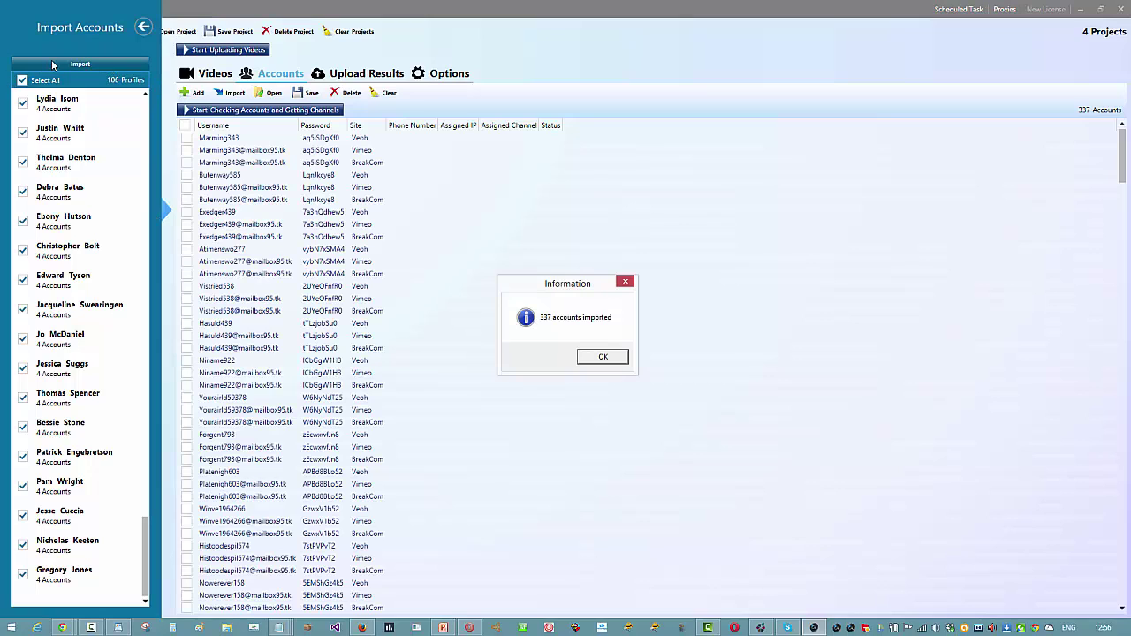
{"action": "left_click", "coordinate": [603, 358]}
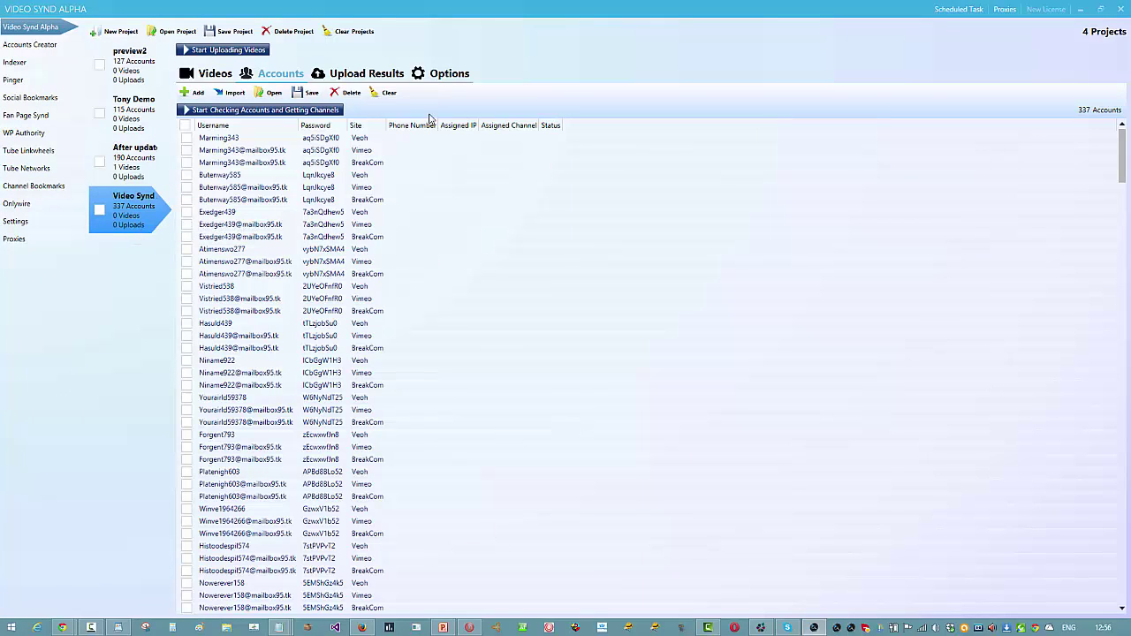
Show the new project's video list and place the cursor in the empty money video URL field.
{"action": "left_click", "coordinate": [379, 212]}
{"action": "left_click", "coordinate": [521, 335]}
{"action": "left_click", "coordinate": [148, 154]}
{"action": "left_click", "coordinate": [207, 122]}
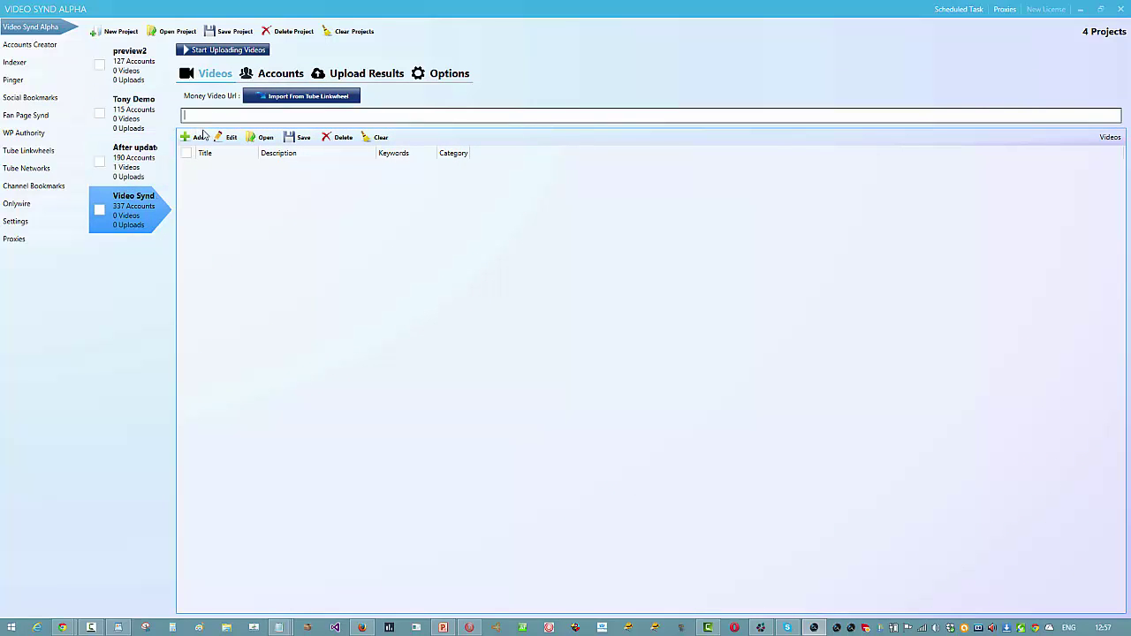
Review the description and keyword fields in the form for adding a video, and close it without adding one.
{"action": "left_click", "coordinate": [197, 138]}
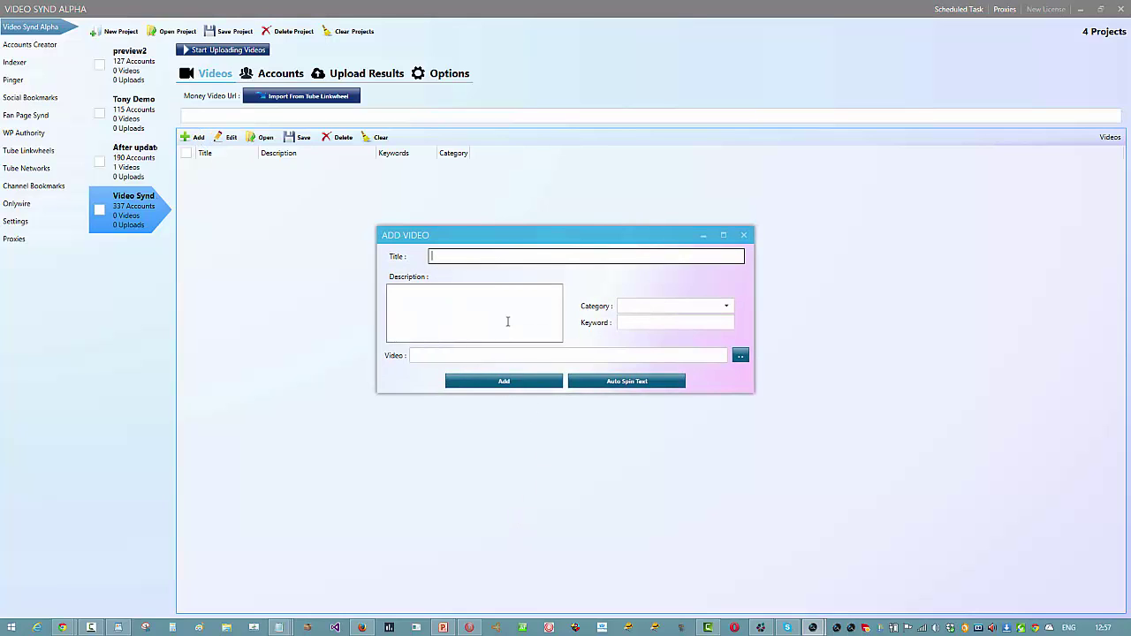
{"action": "left_click", "coordinate": [507, 321]}
{"action": "left_click", "coordinate": [670, 324]}
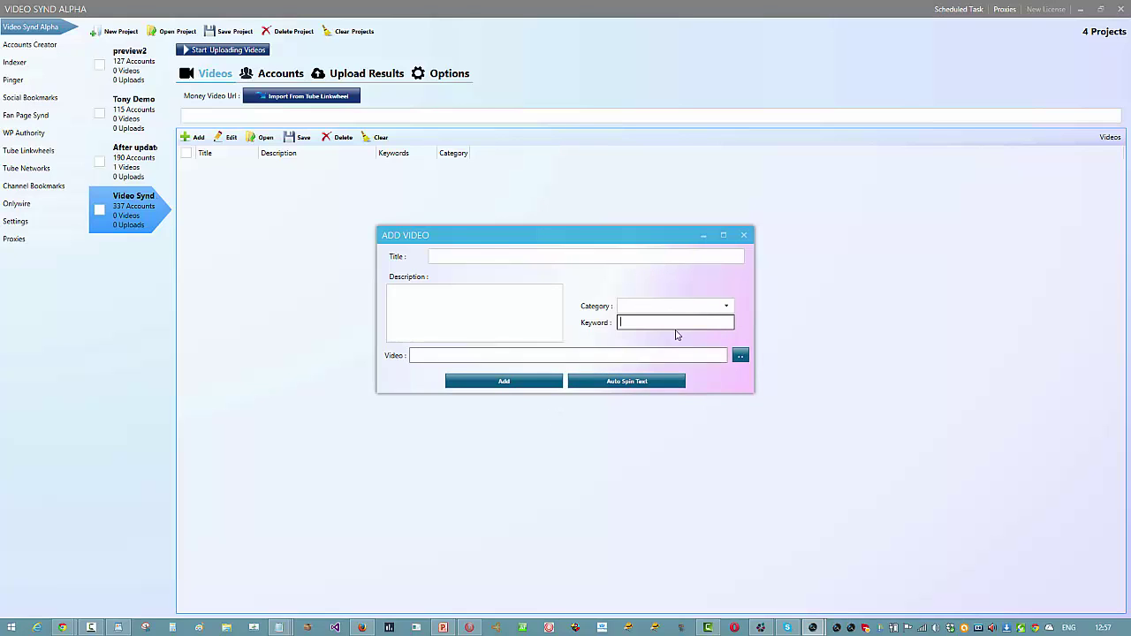
{"action": "left_click", "coordinate": [744, 235]}
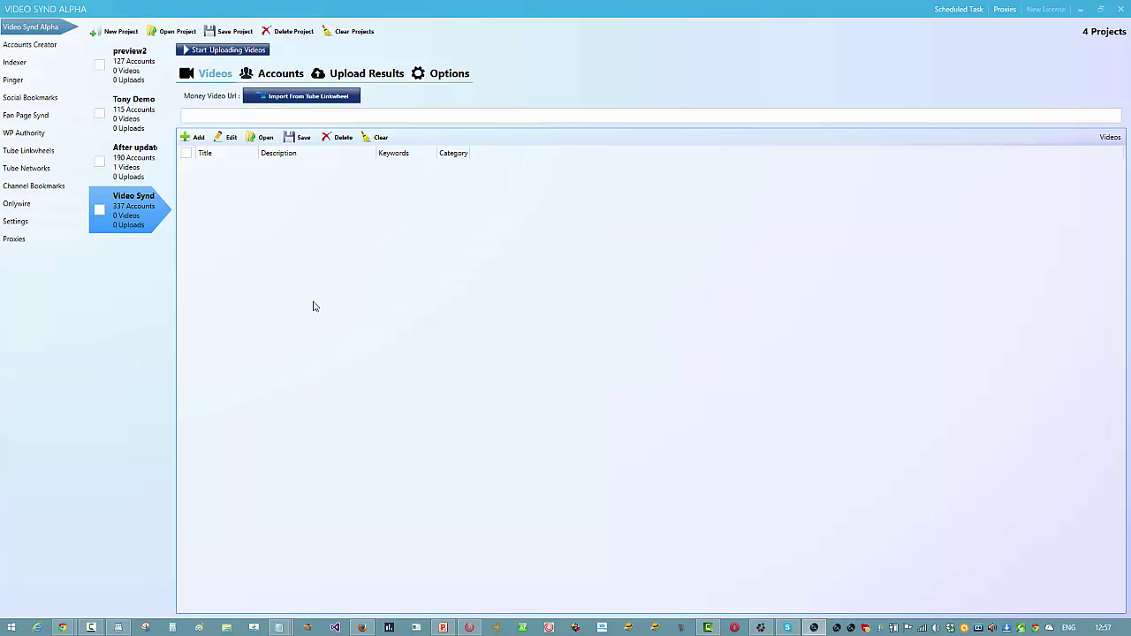